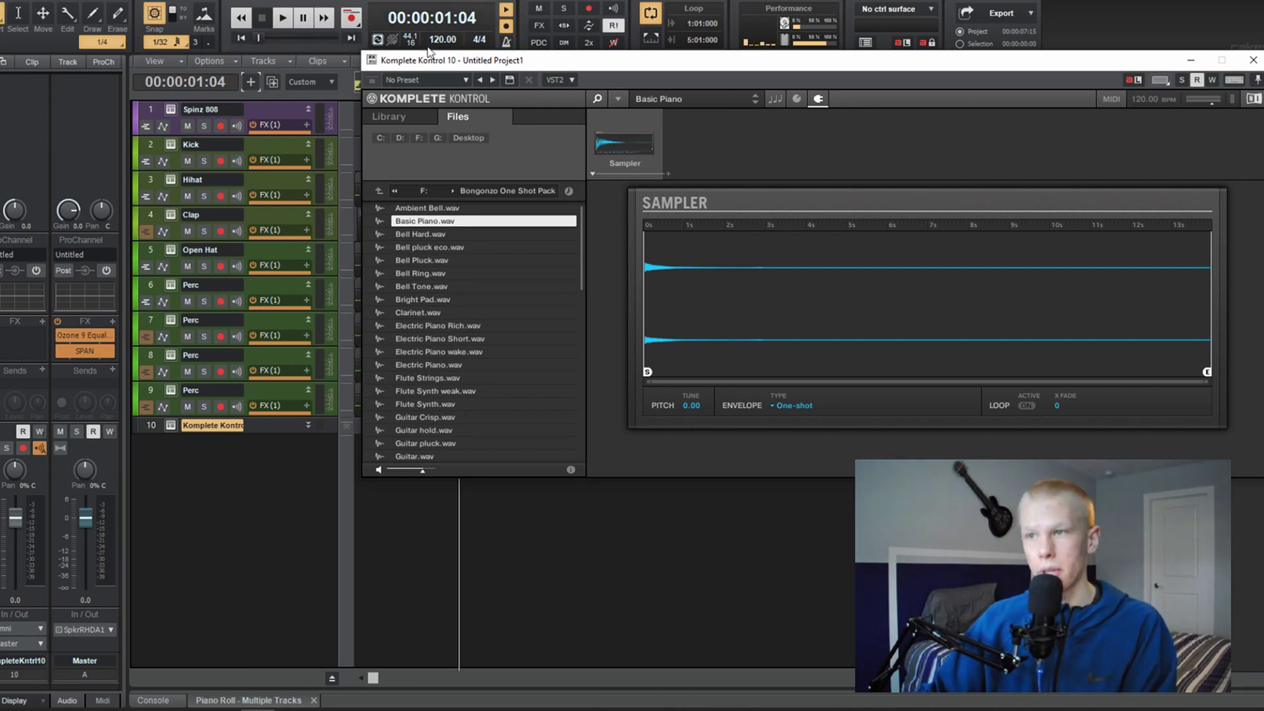
Step: Audition the Bell Ring and Electric Piano wake samples in the sampler, and set its envelope type to ADSR
drag(432, 65, 413, 68)
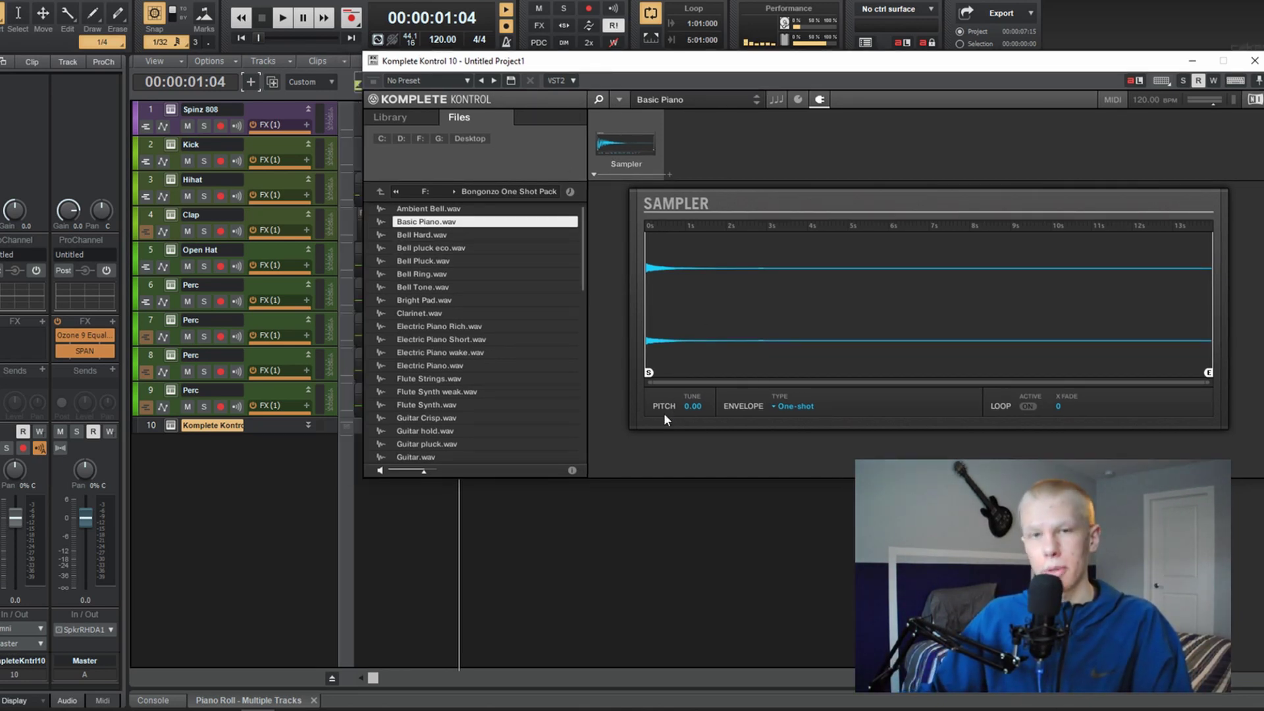
click(501, 273)
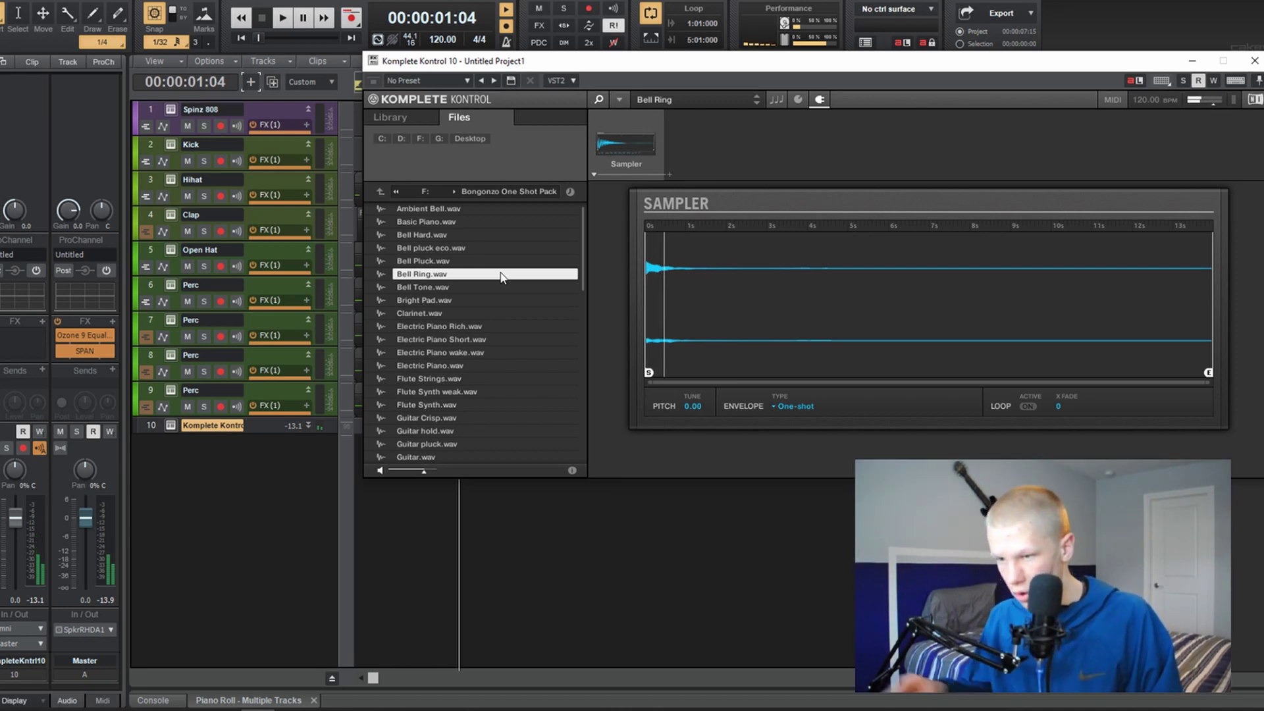
click(502, 352)
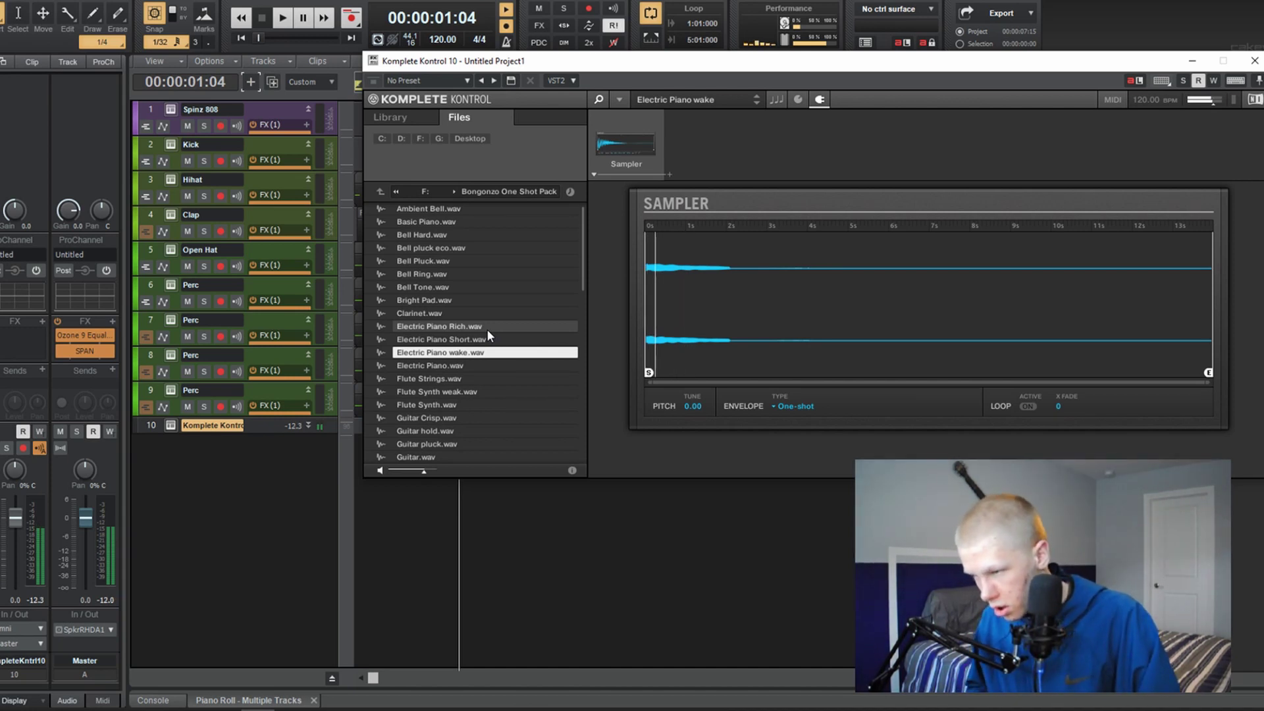
click(795, 406)
click(815, 435)
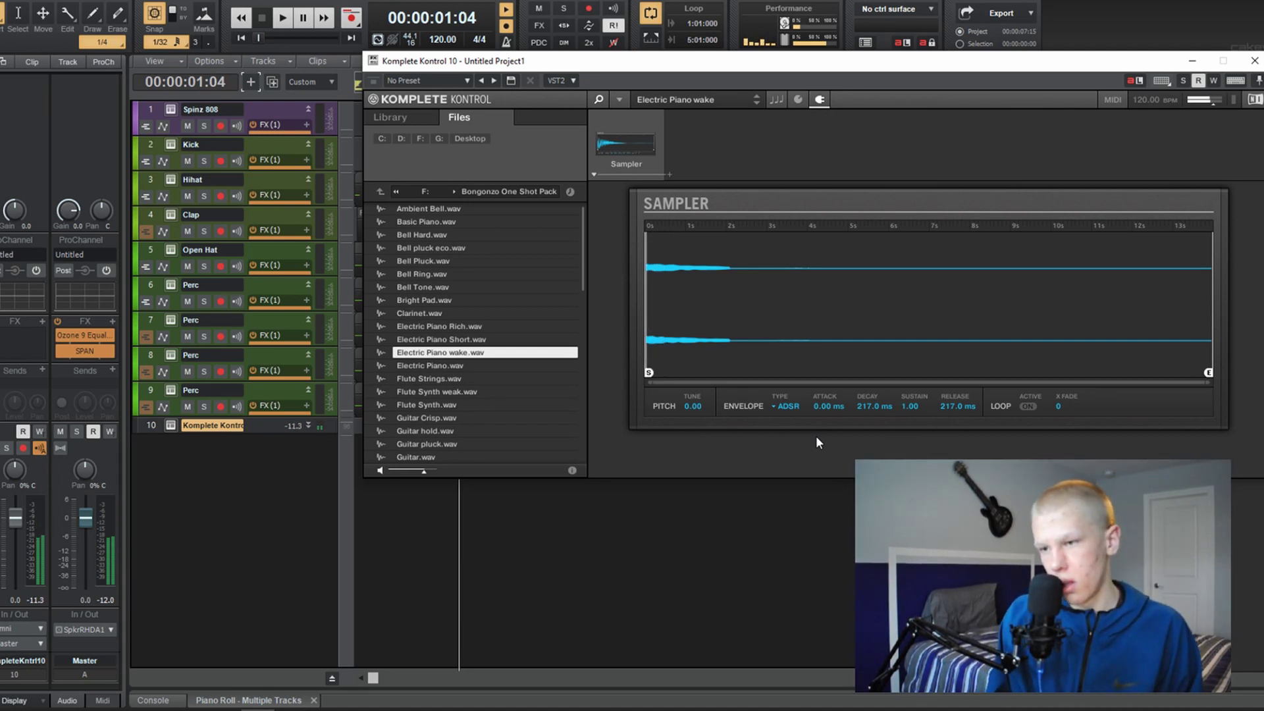
Step: Audition Electric Piano Short, Flute Synth, Guitar hold, Piano Flutter and Synth Bell from the Bongonzo One Shot Pack
click(485, 341)
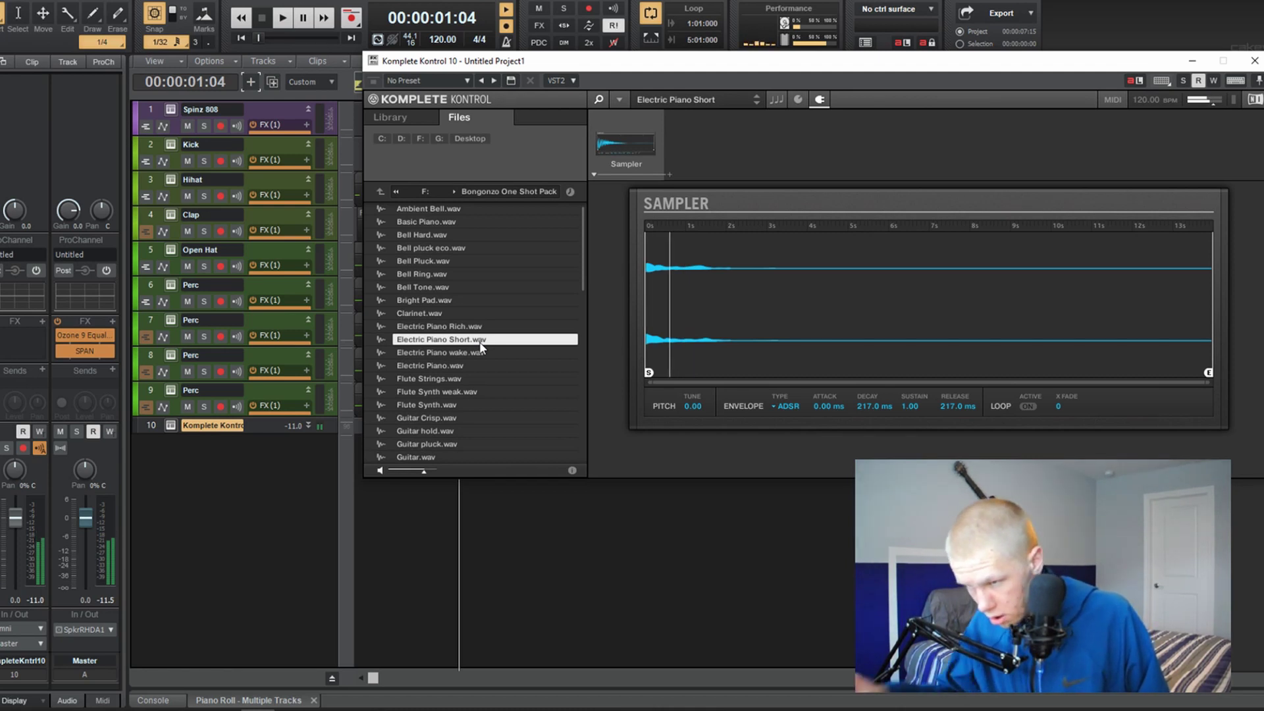
click(492, 405)
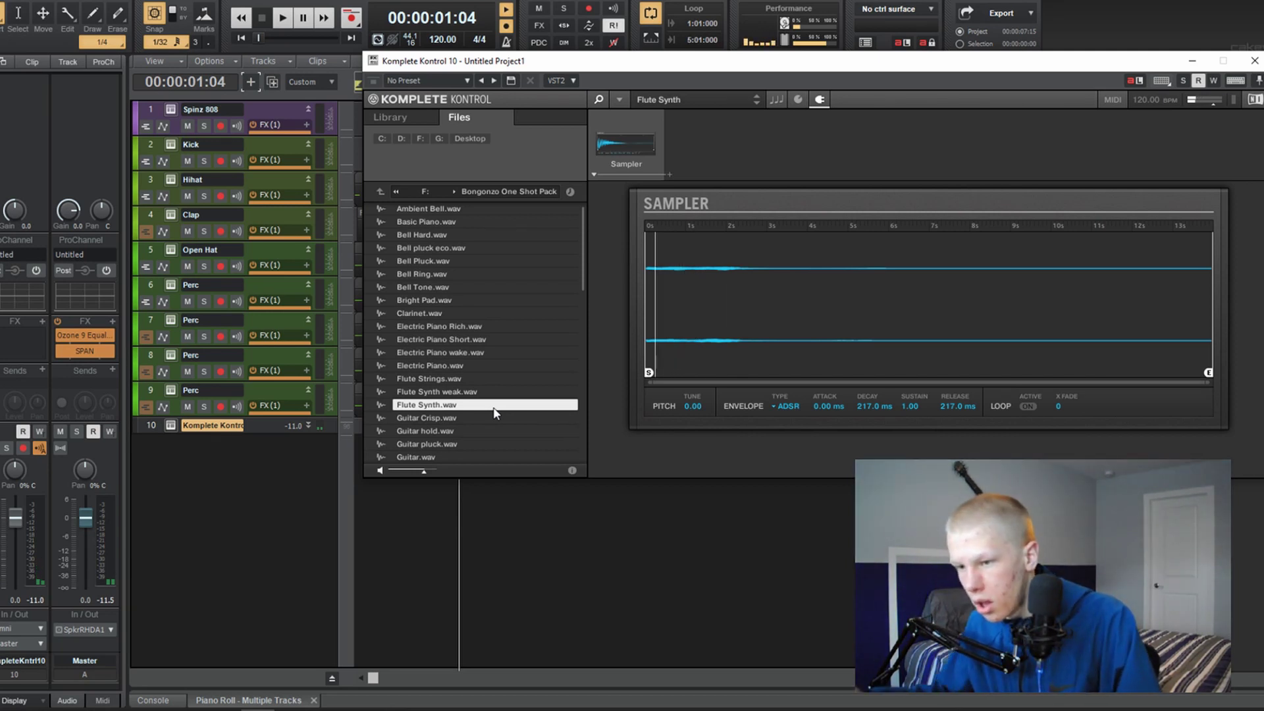
click(456, 431)
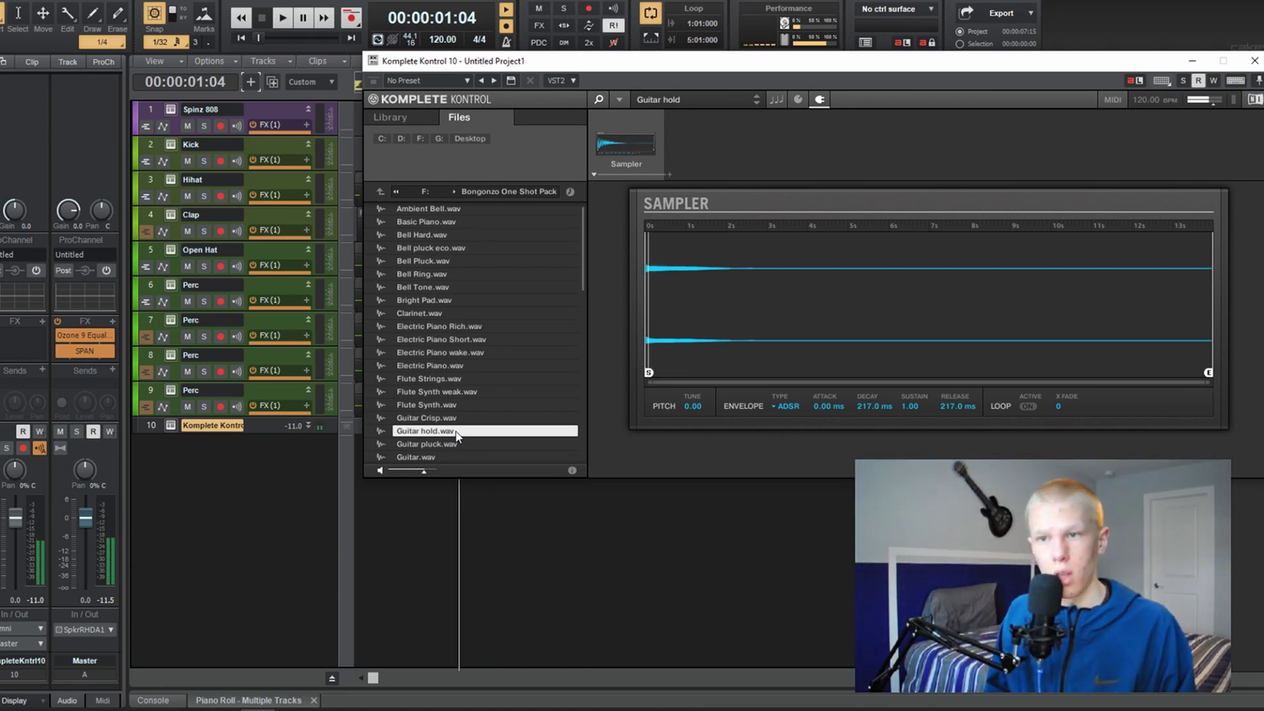
scroll(458, 374, down, 5)
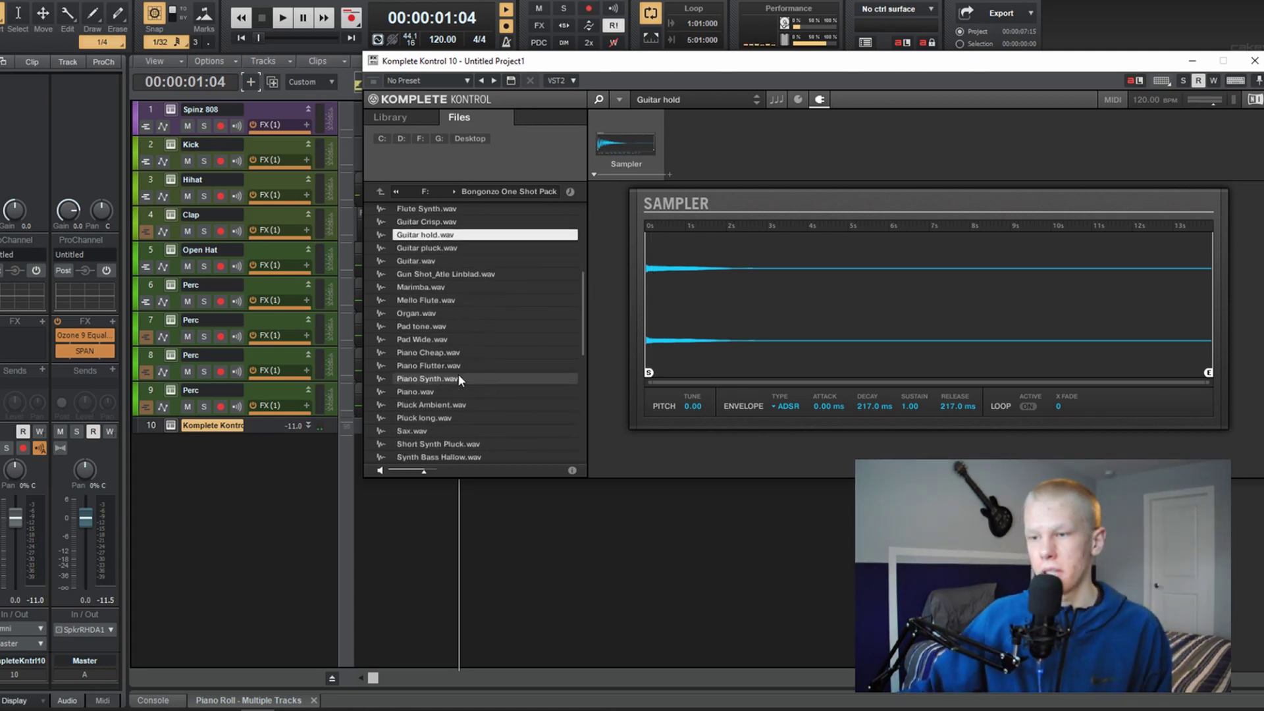
click(462, 365)
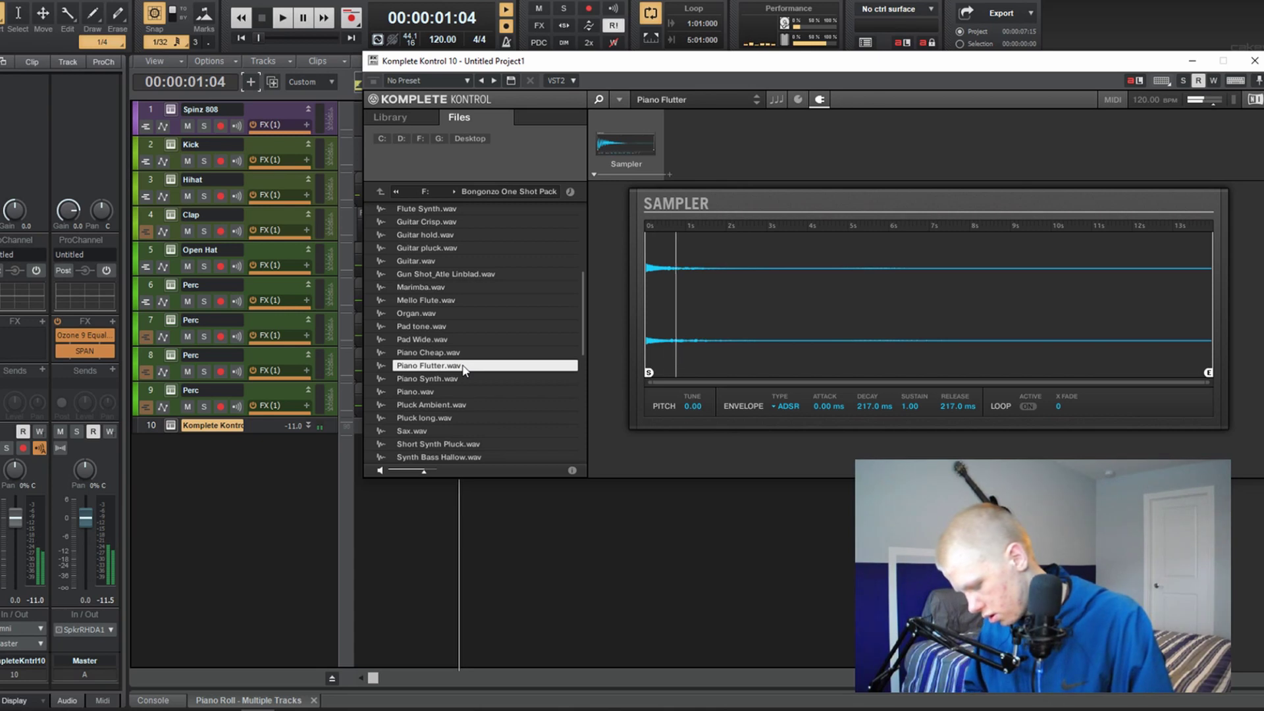
scroll(460, 372, down, 3)
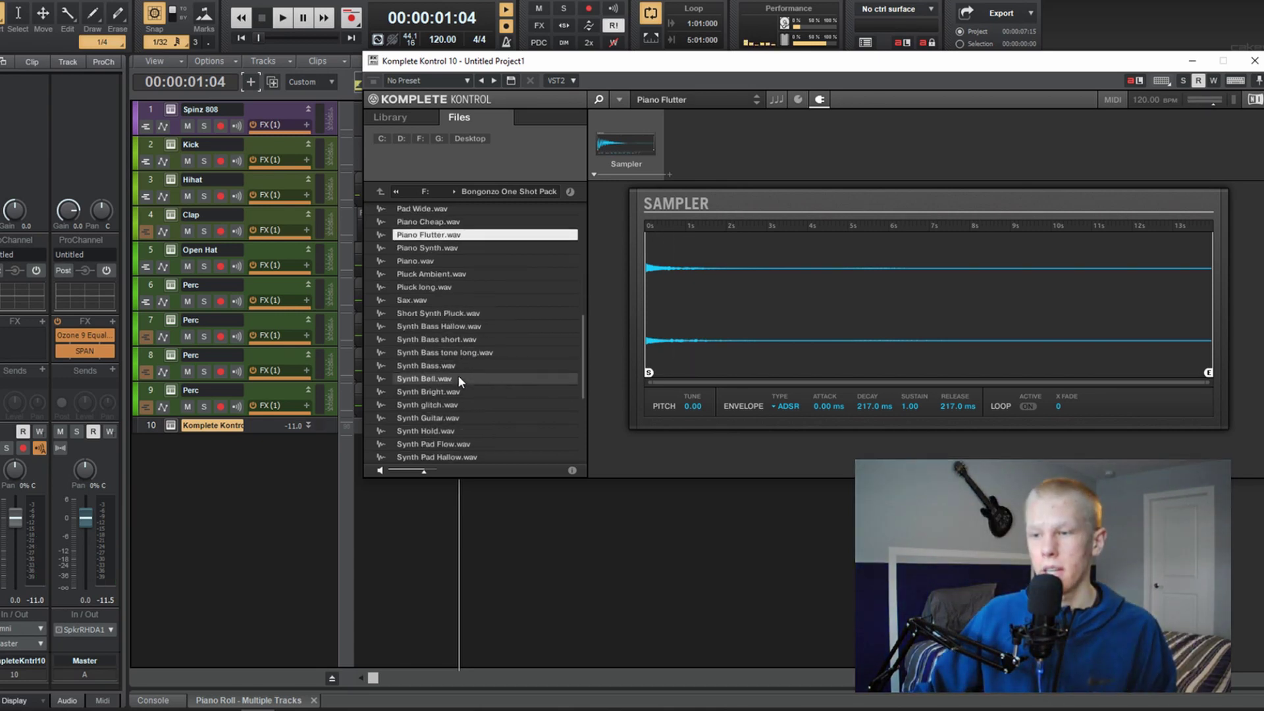
click(458, 379)
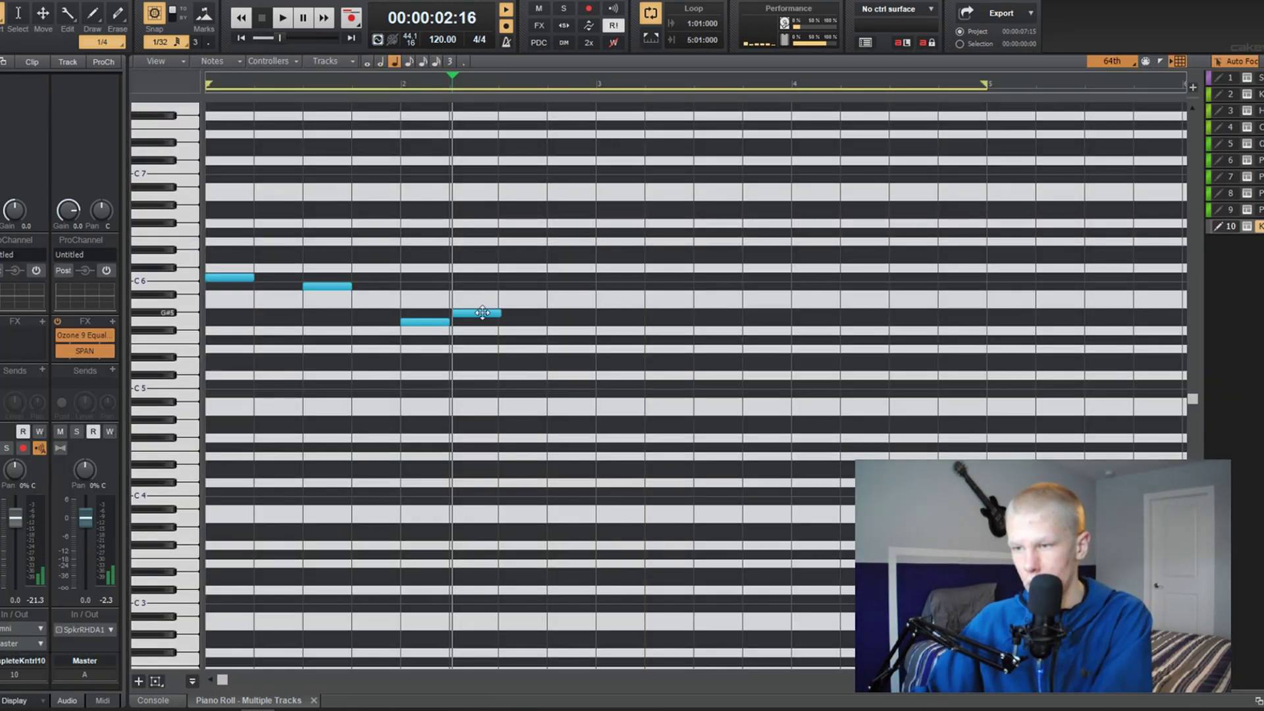
Step: Align the G#5 note to beat 2 of bar 2, add G5 and F5 quarter notes after it, and play from the start
click(473, 313)
click(517, 322)
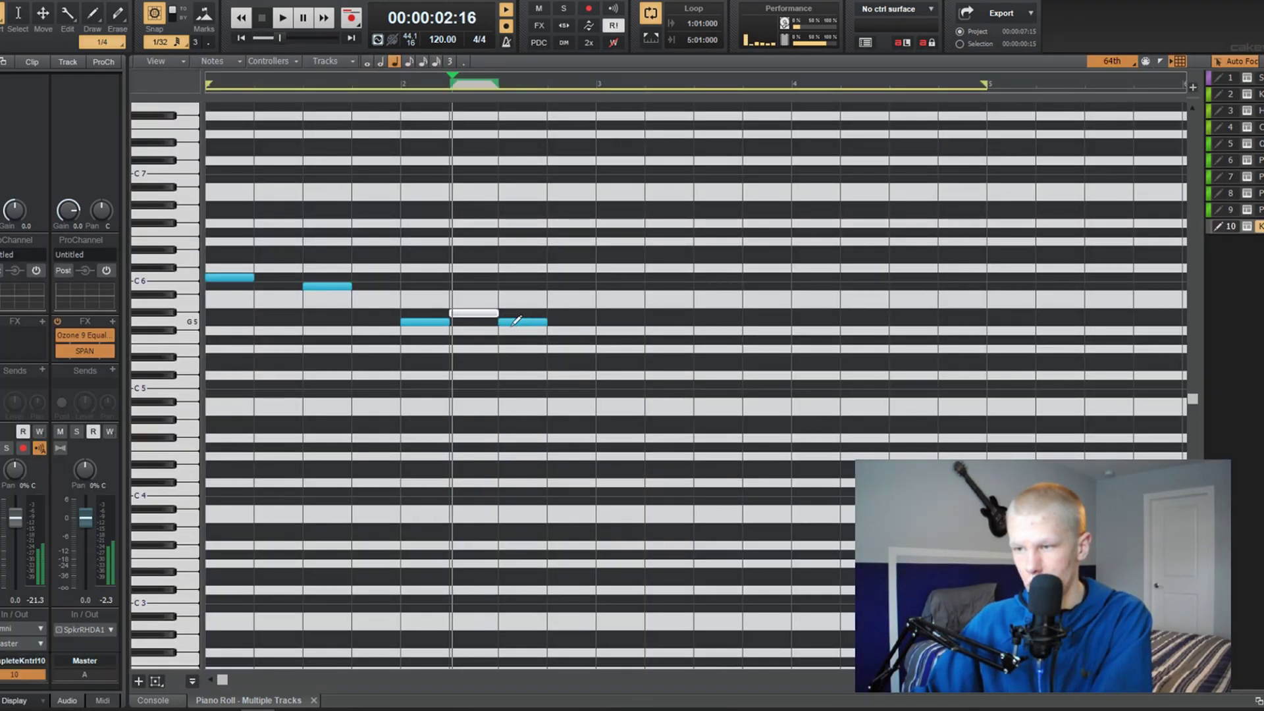
click(556, 340)
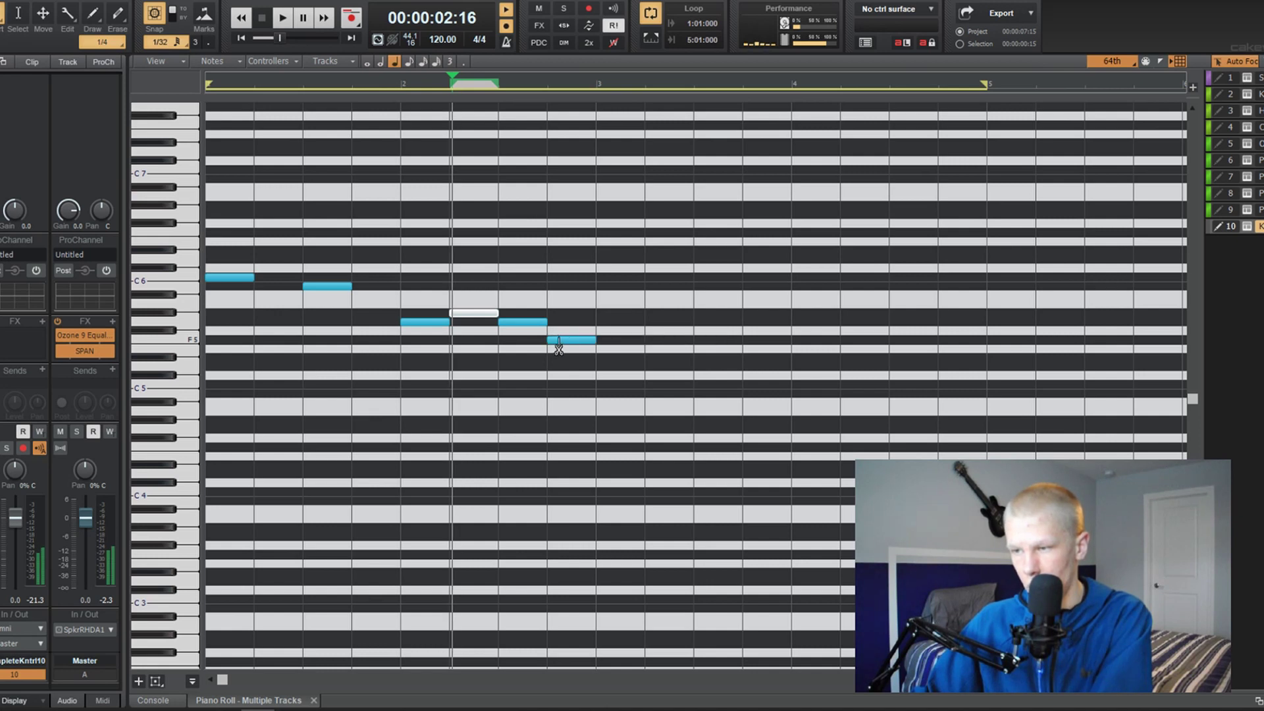
key(w)
key(space)
Step: Set the piano roll's snap resolution to 1/16 and stop playback
click(1112, 66)
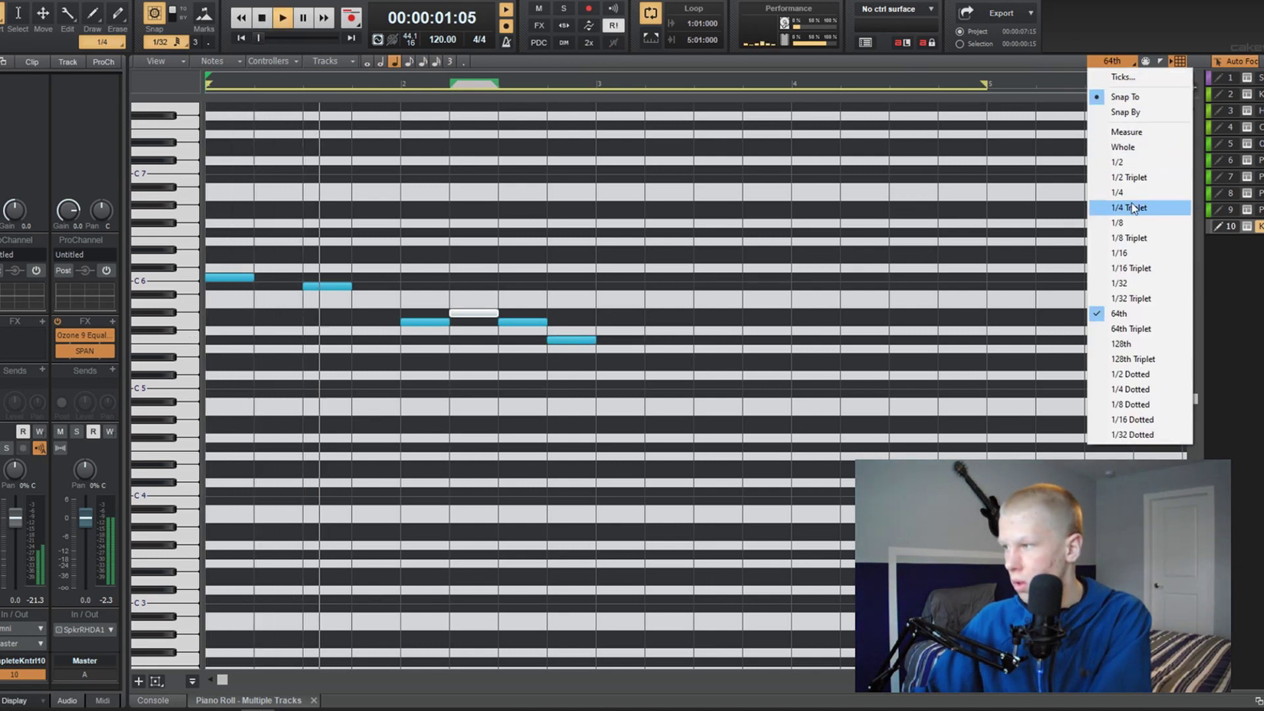
click(1122, 252)
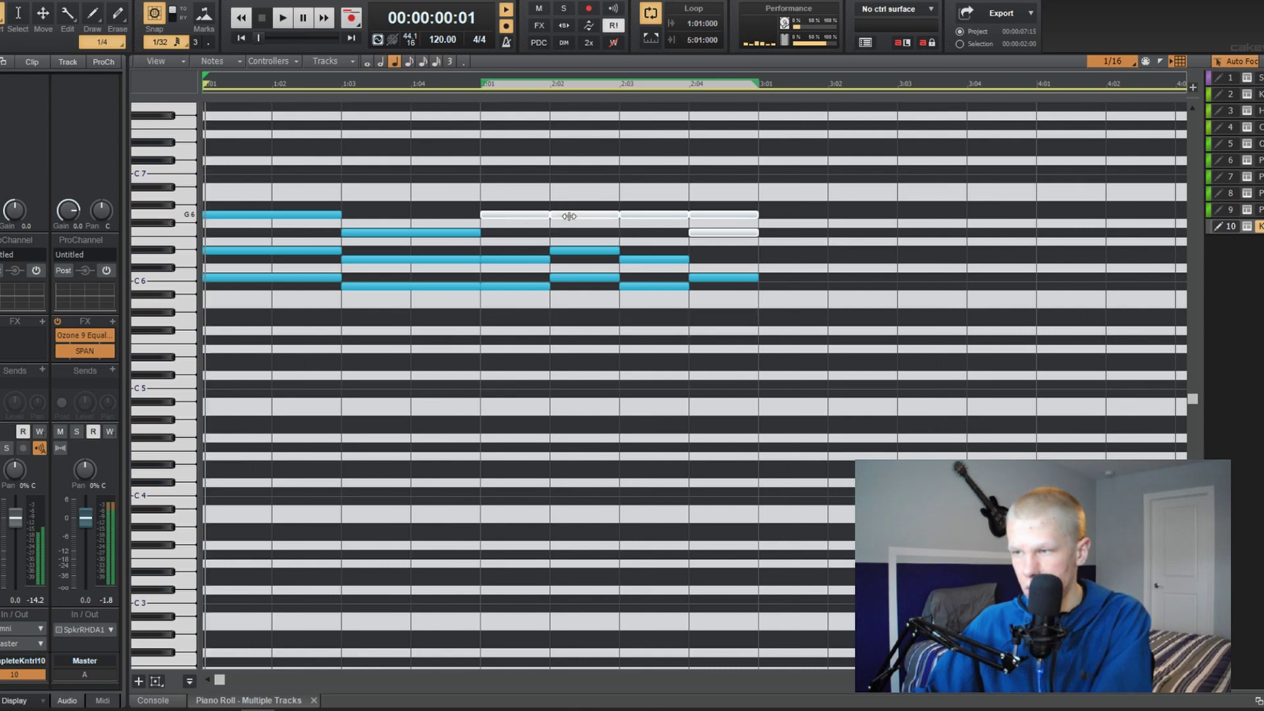
key(space)
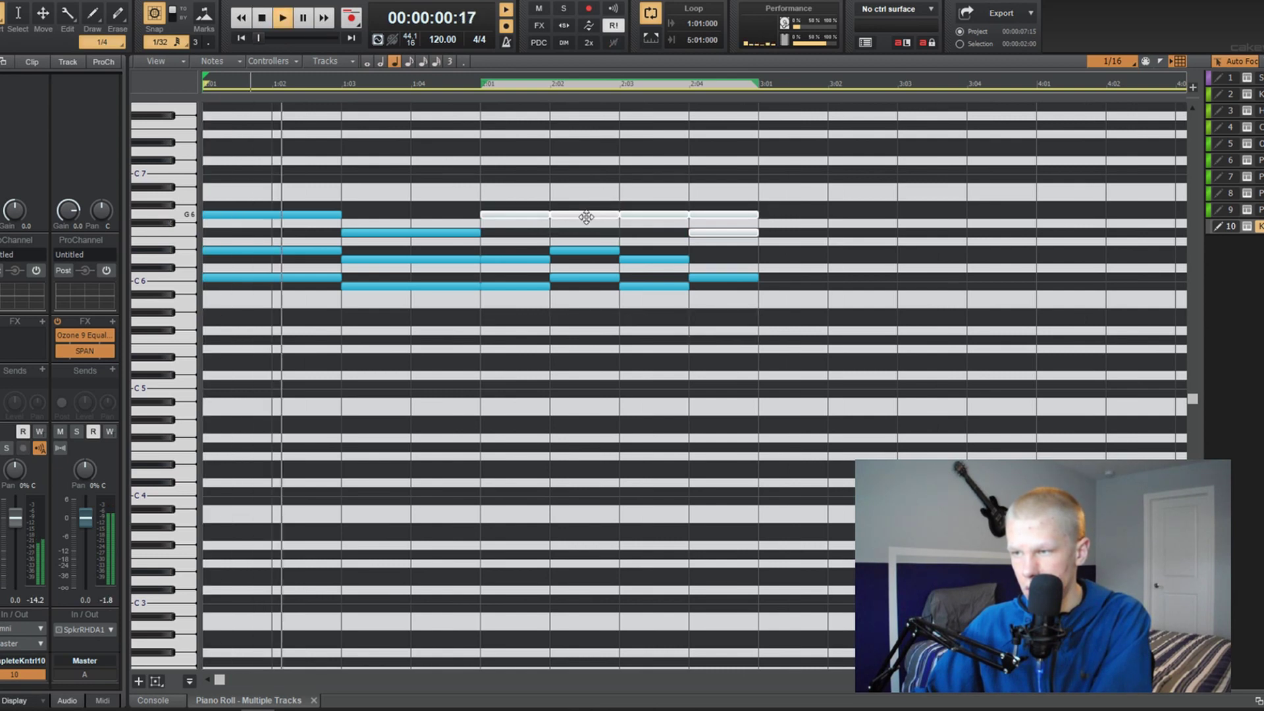
Step: Transpose all the chord notes down together and play the progression
click(598, 192)
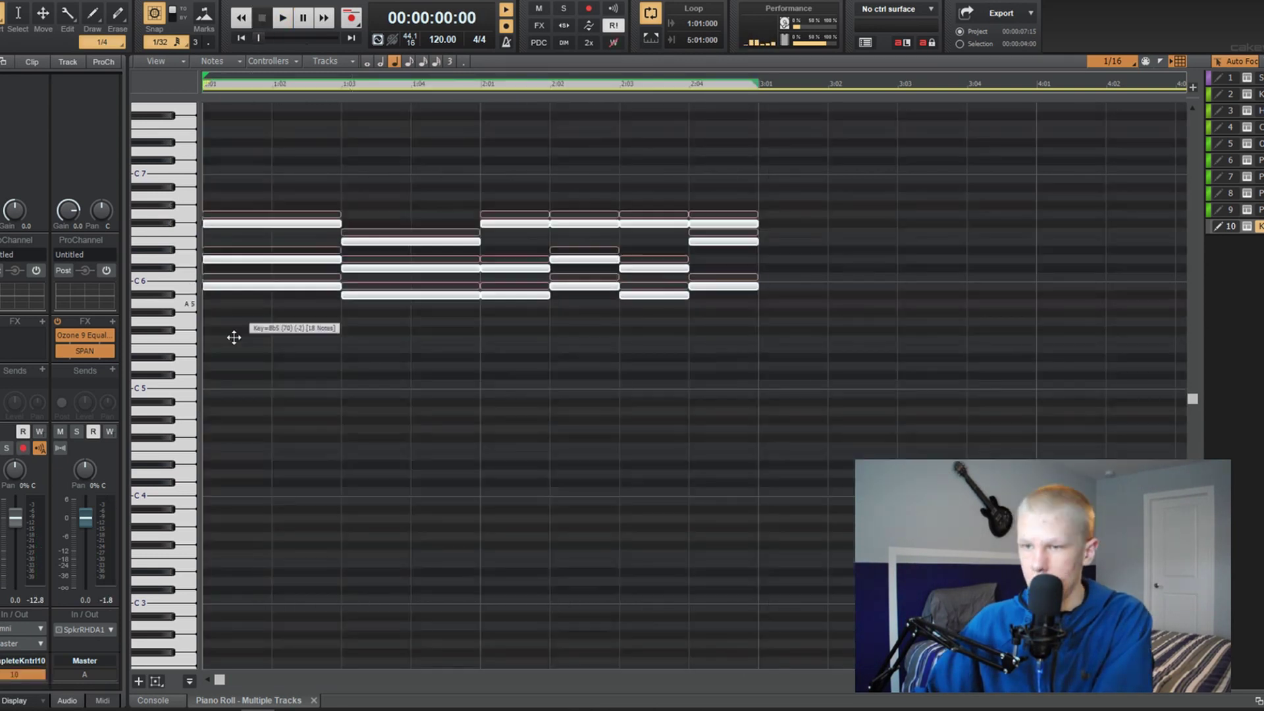
drag(234, 329, 232, 323)
click(273, 180)
key(space)
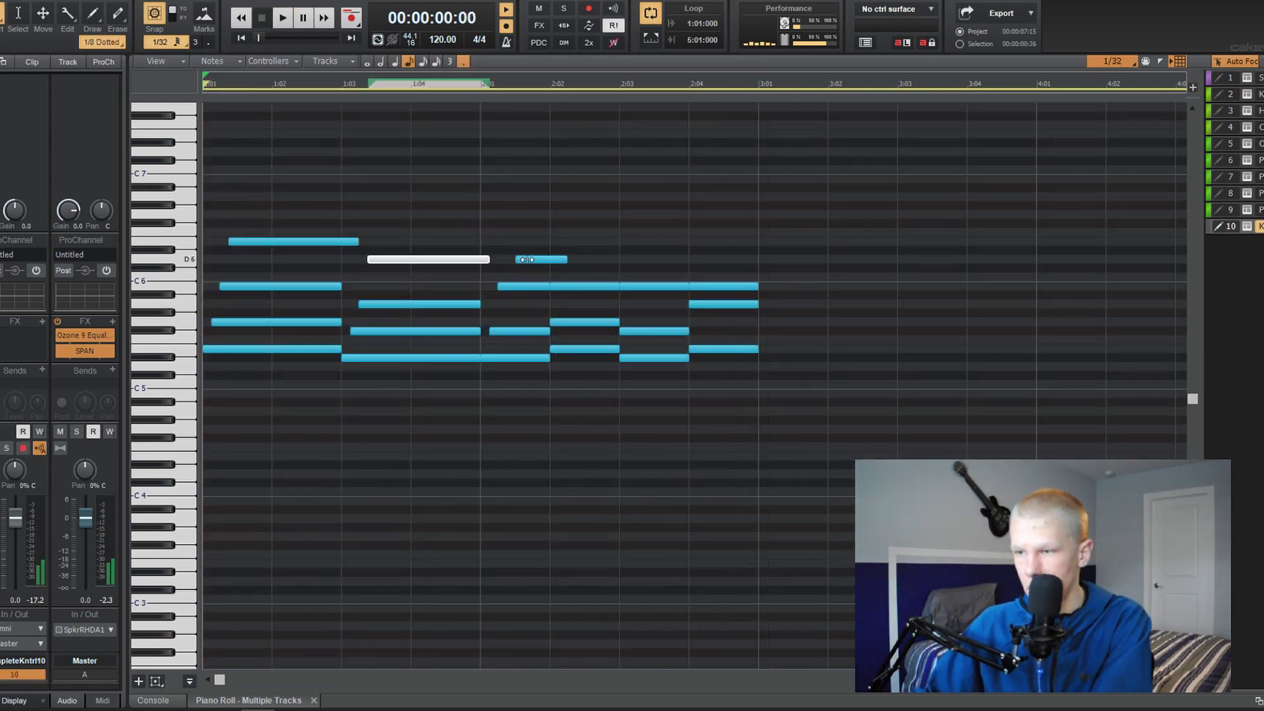
Step: Add a D6 note above the chord at the start of bar 2
key(space)
drag(520, 260, 556, 258)
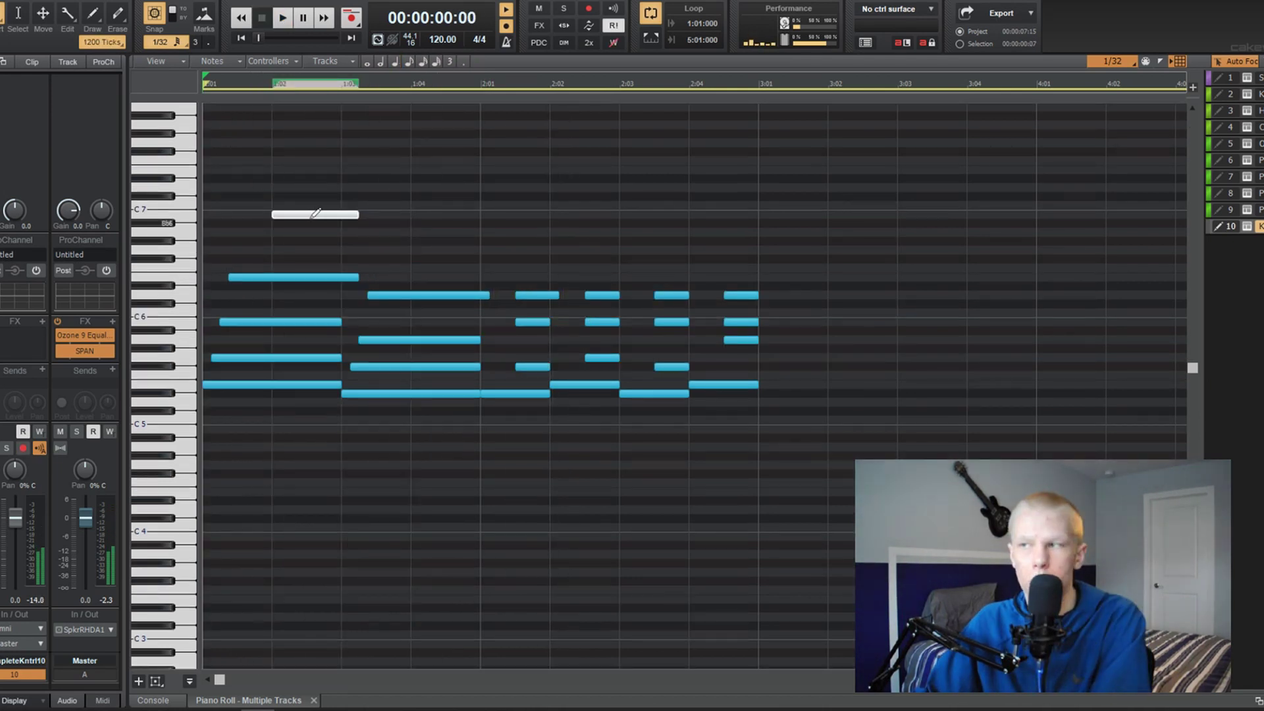
key(space)
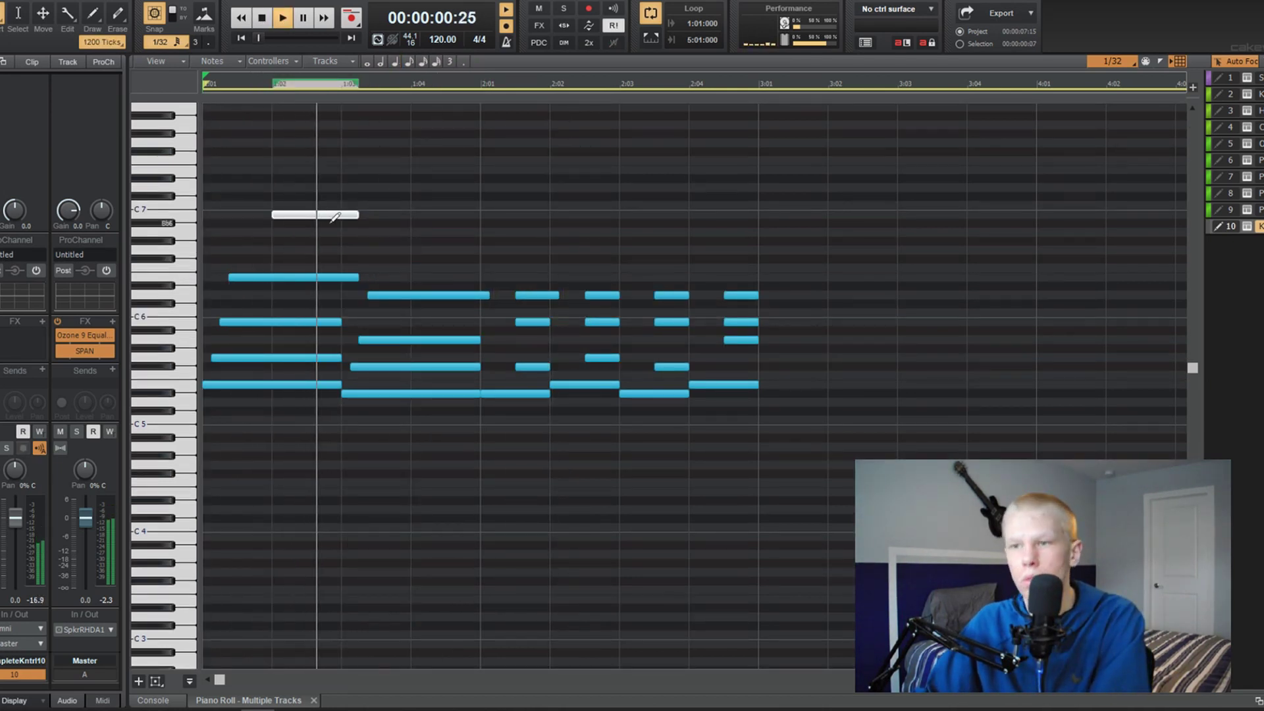
Step: Add high melody notes A6 and G6 on the last beat of bar 1 and another A6 in bar 2, checking them with playback
click(414, 233)
key(space)
click(446, 250)
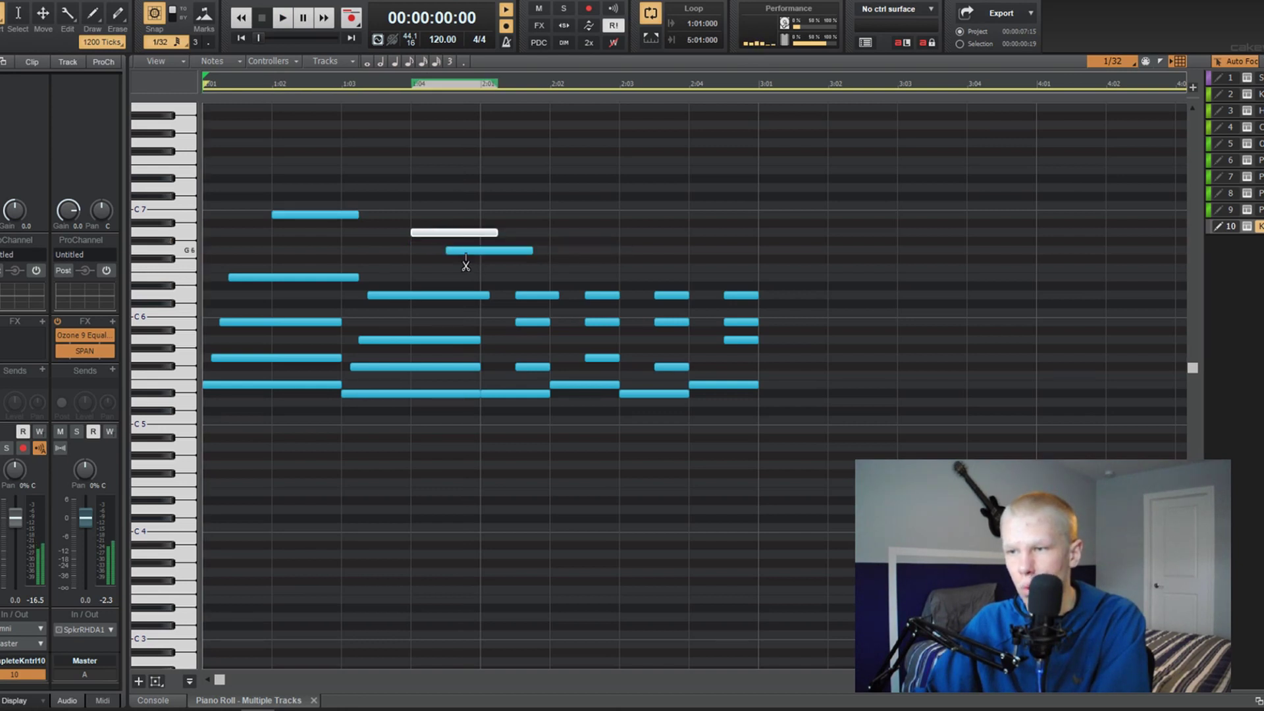
key(space)
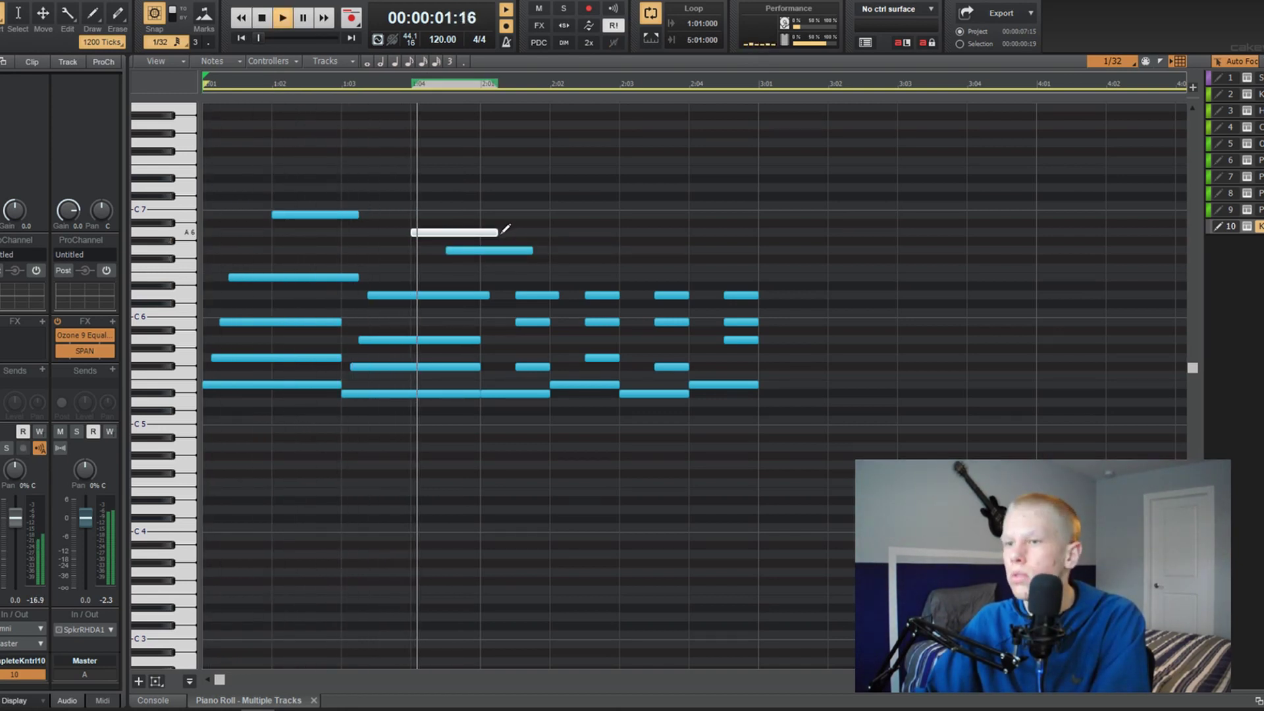
click(602, 231)
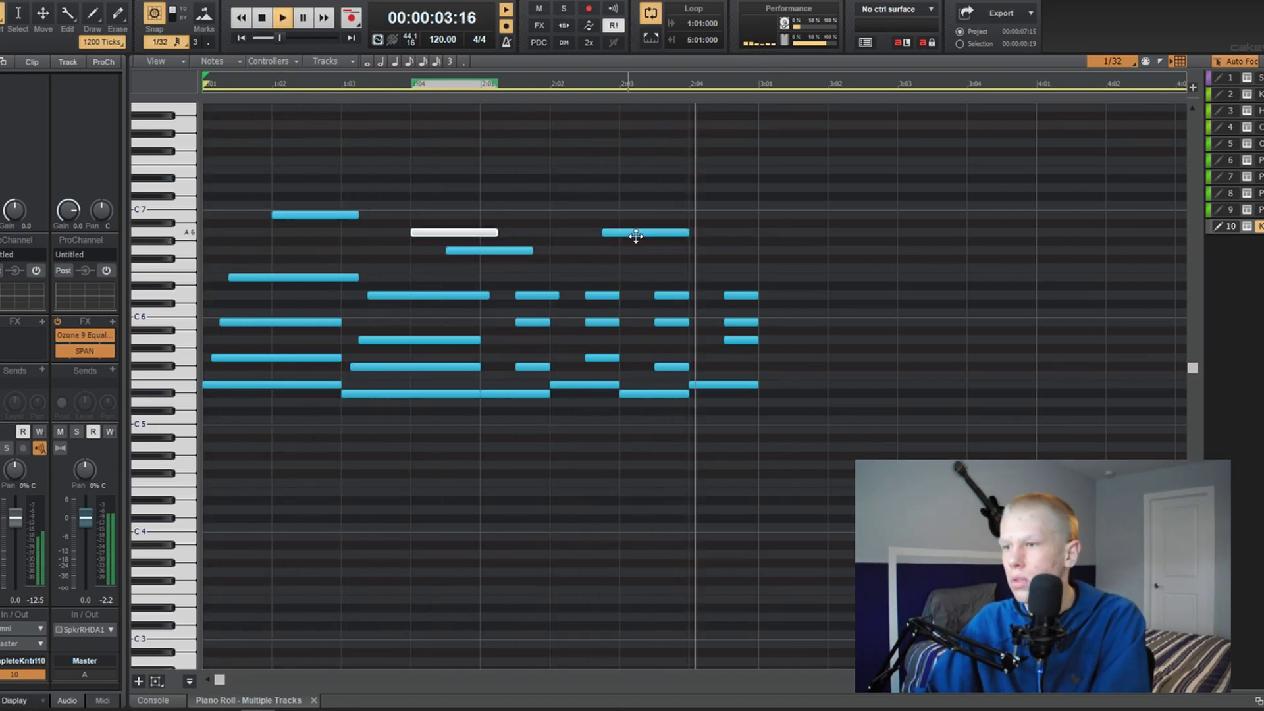
key(space)
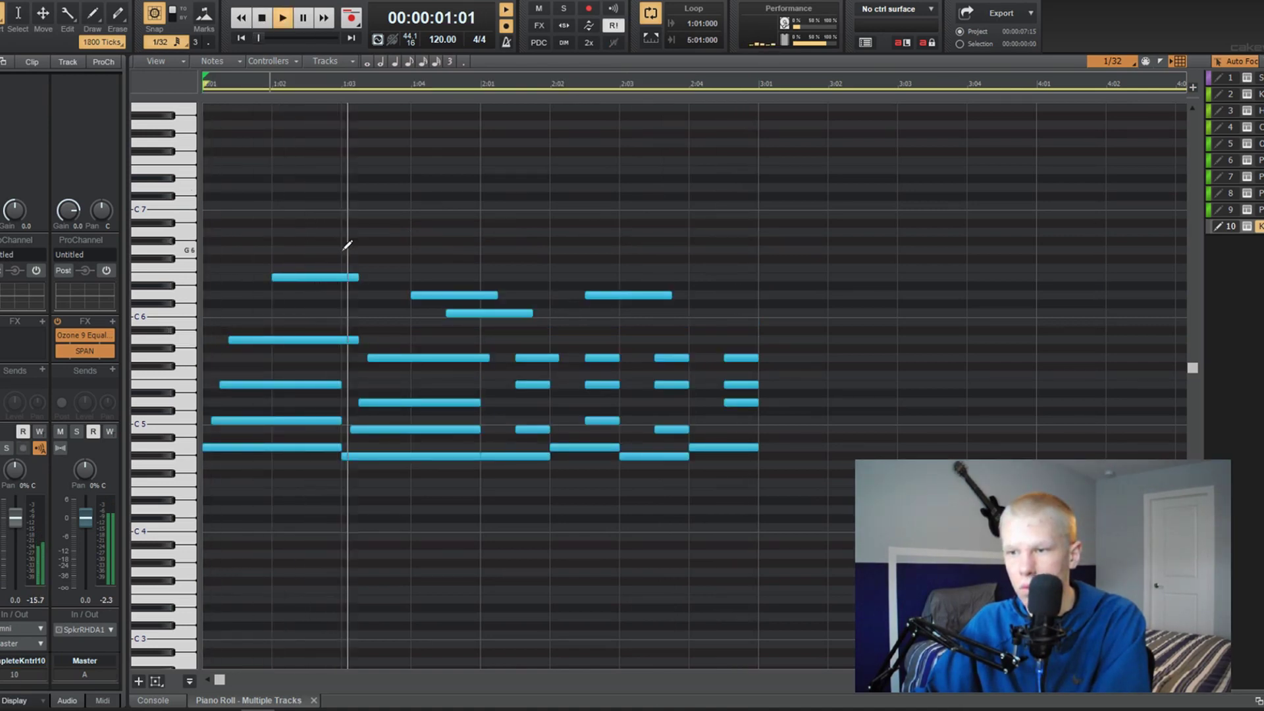
scroll(417, 268, up, 2)
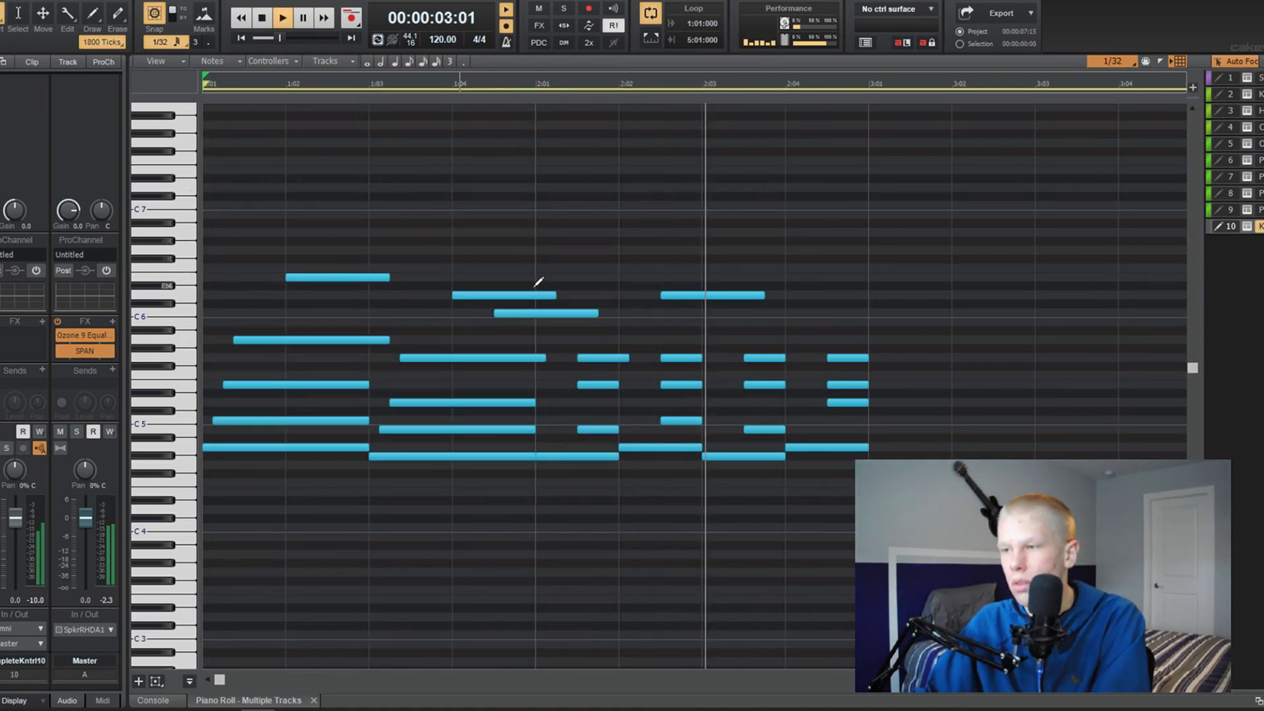
scroll(536, 285, down, 3)
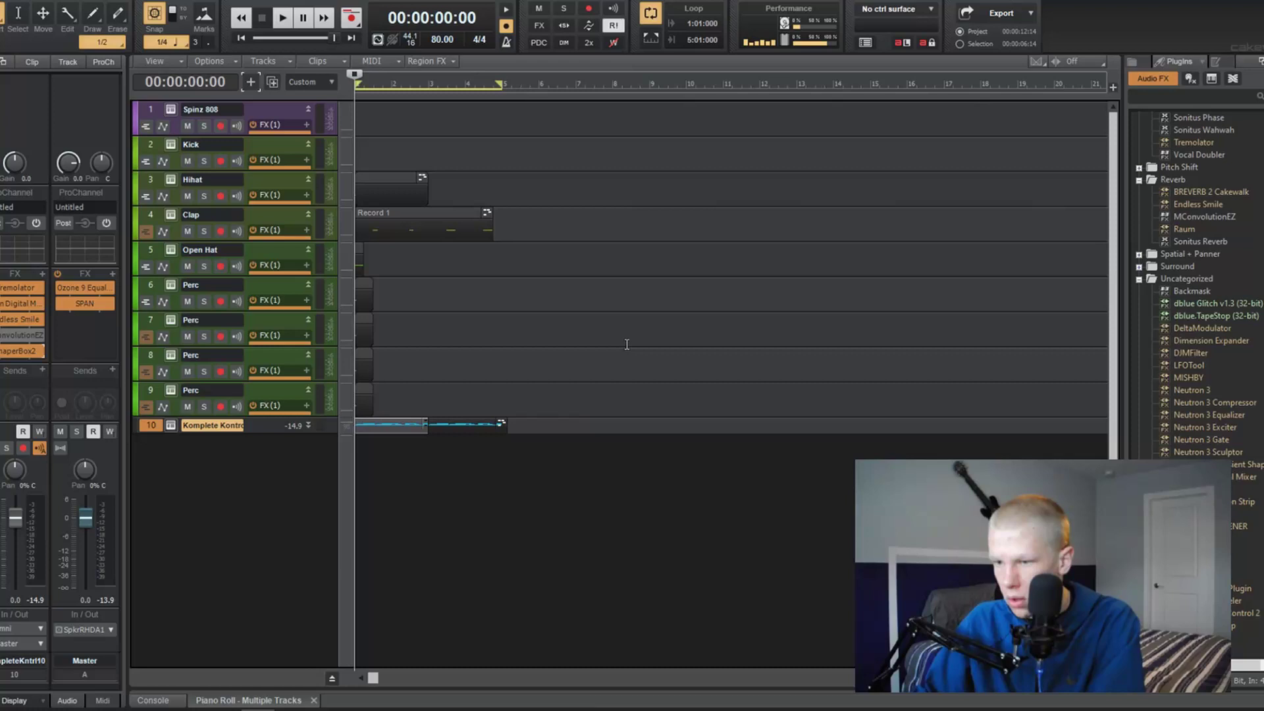
key(space)
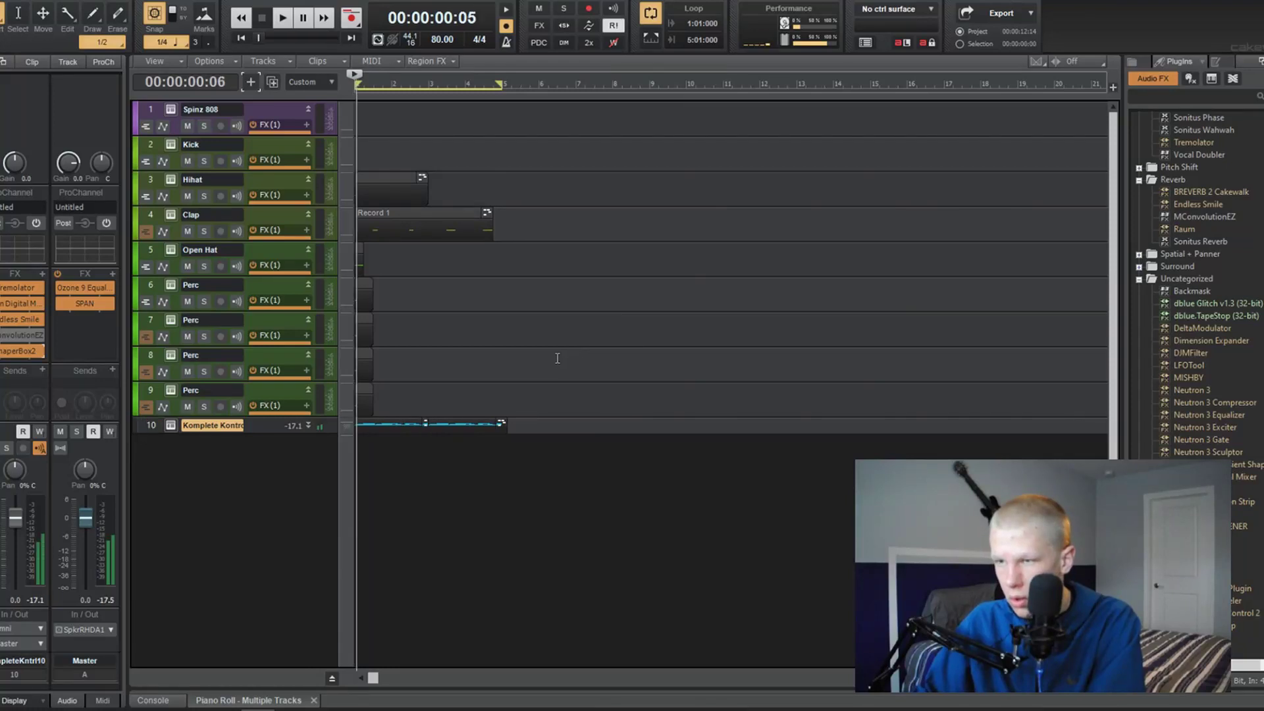
scroll(606, 392, up, 3)
scroll(685, 440, down, 1)
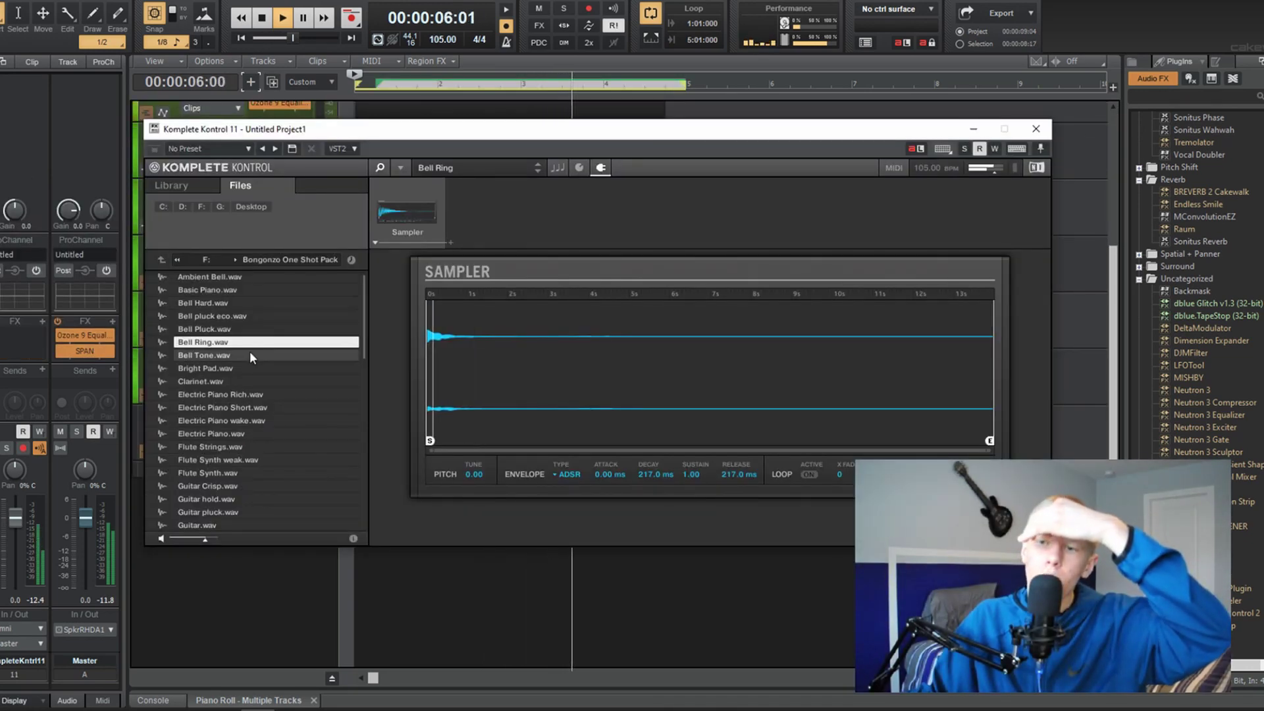
Step: Audition Bell Tone, load Bright Pad into the second Komplete Kontrol sampler, and lengthen its envelope release
click(250, 356)
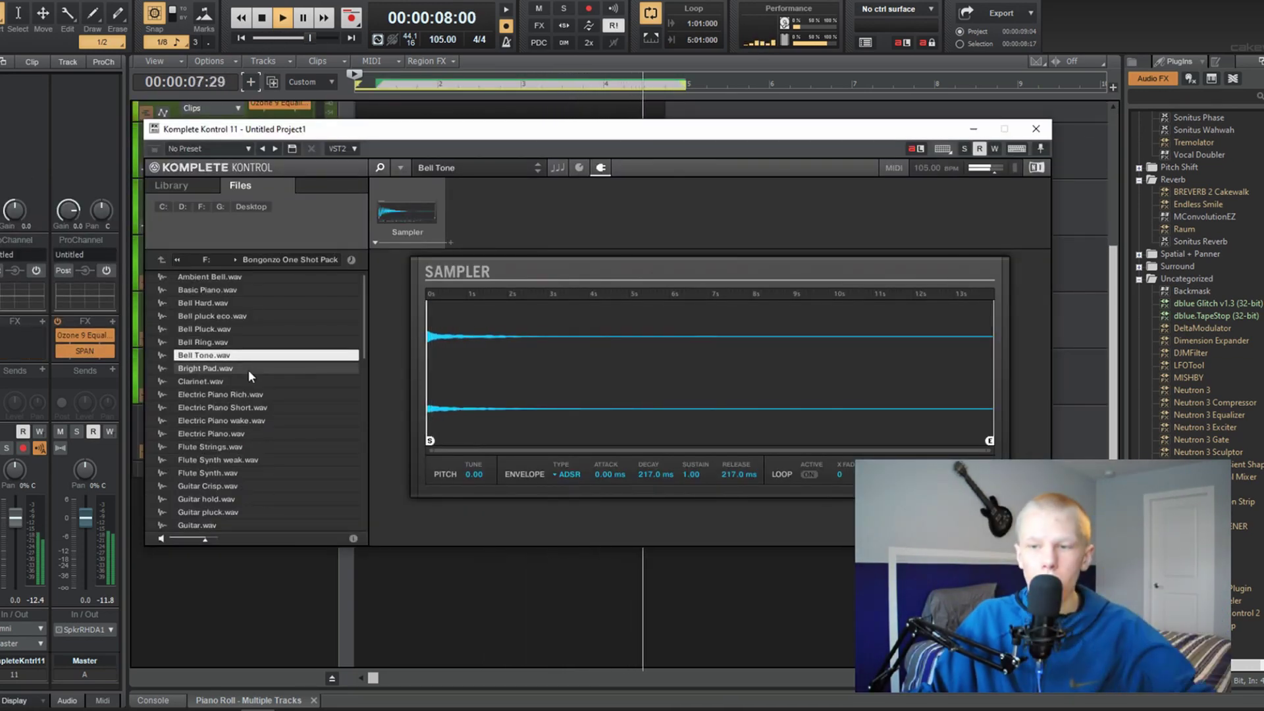
click(247, 370)
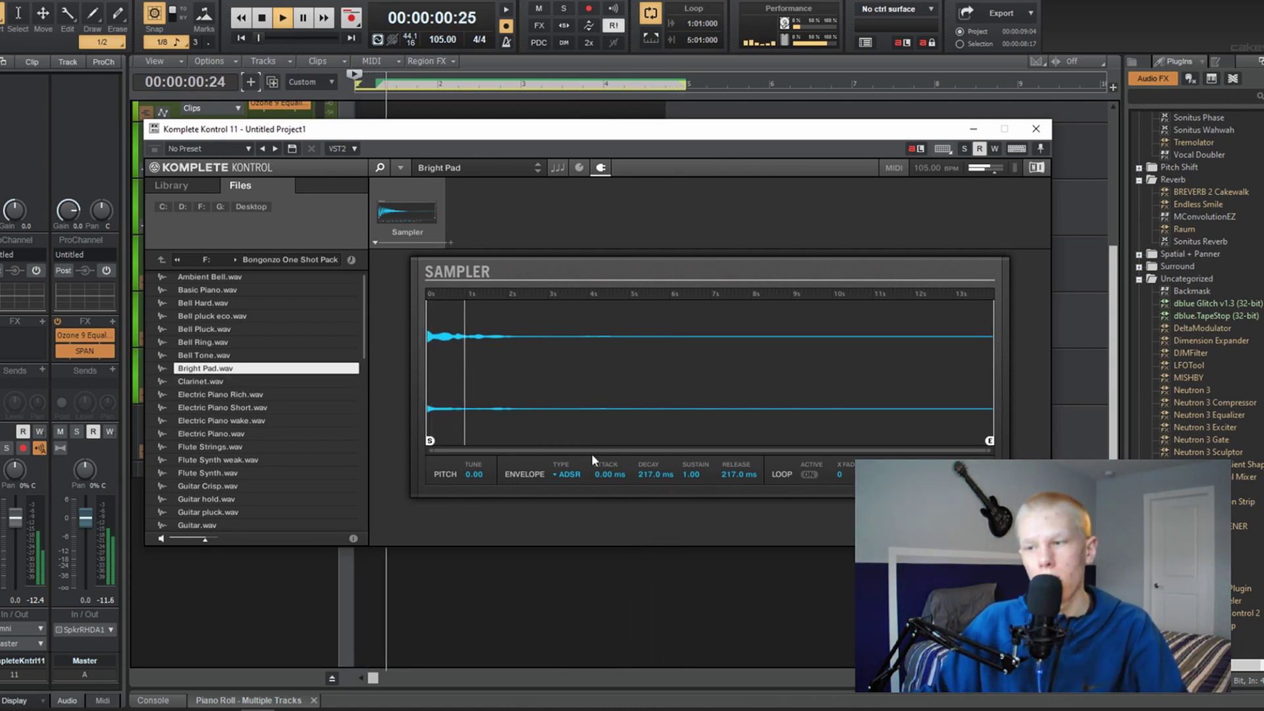
drag(731, 477, 731, 434)
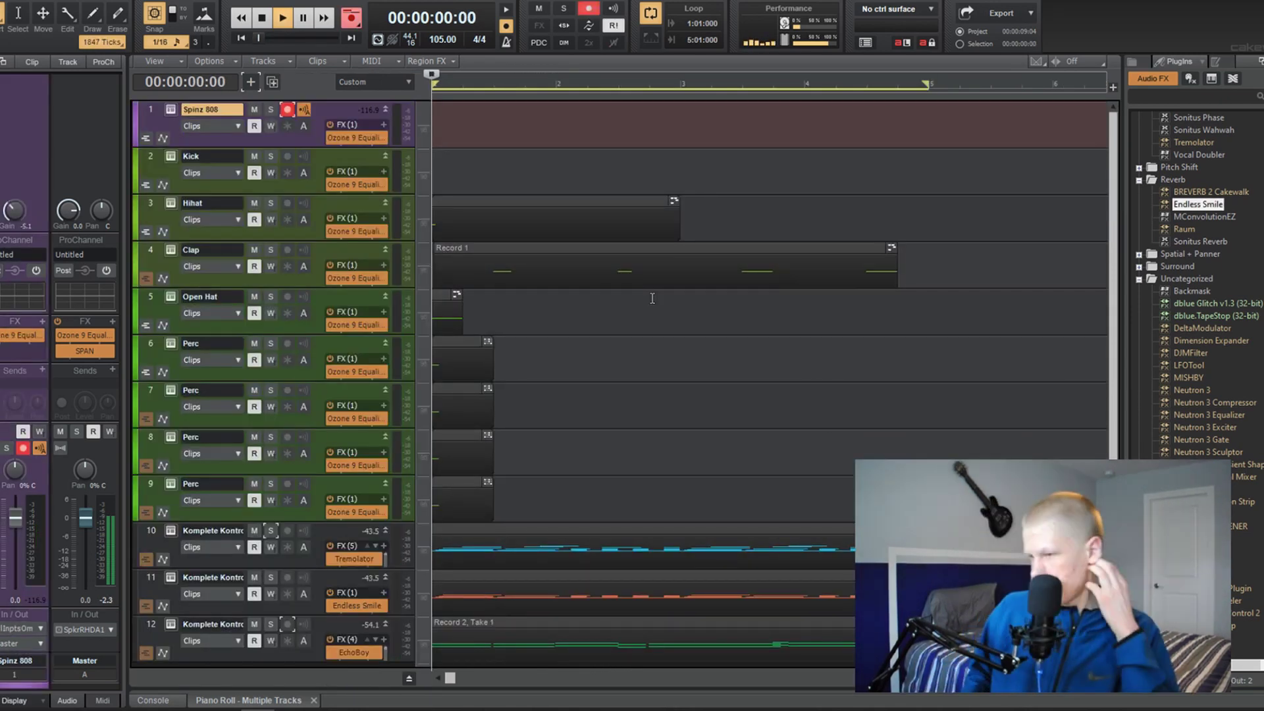
Step: Record a take for the Spinz 808 track, and solo the Clap track to hear it with the other parts
key(r)
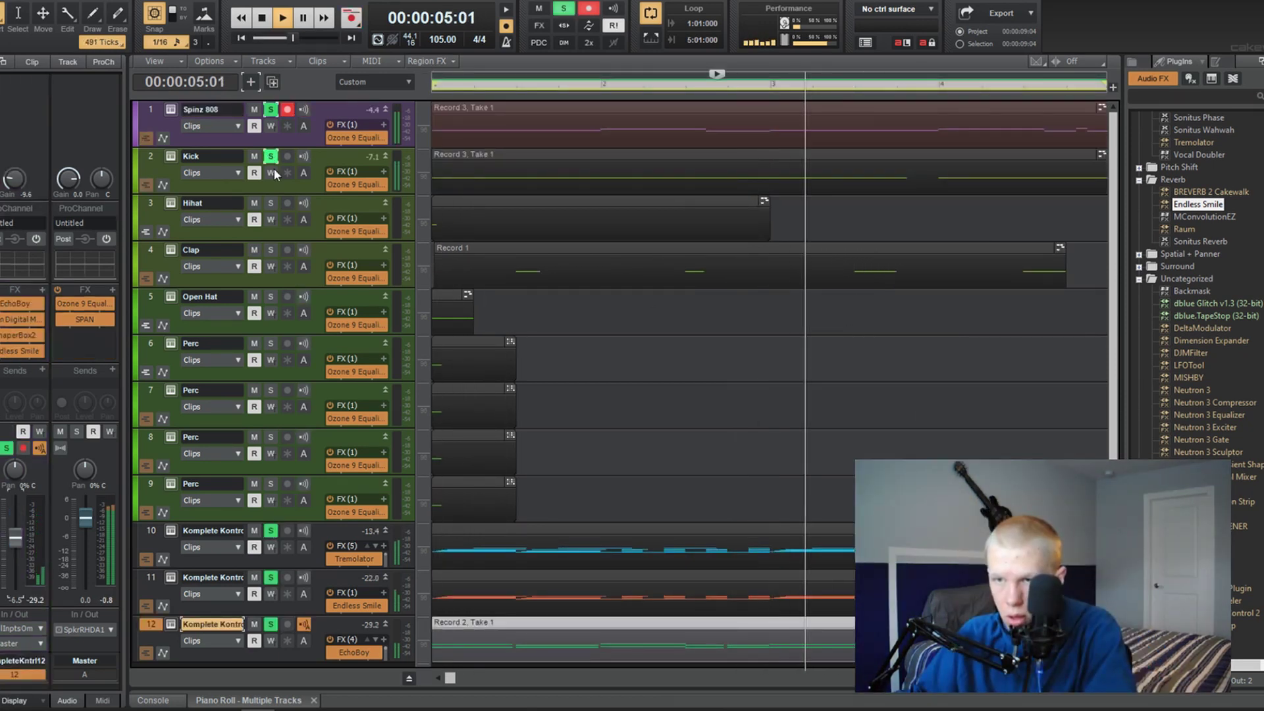
click(273, 250)
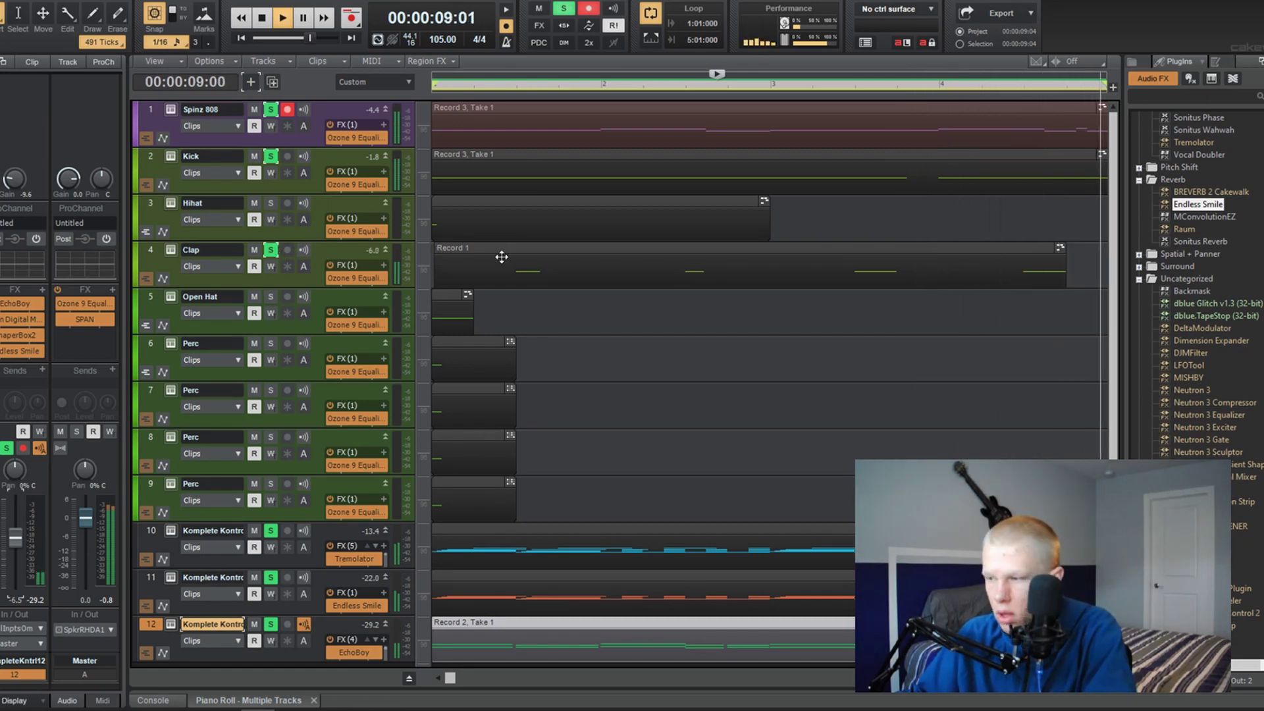
scroll(677, 296, down, 3)
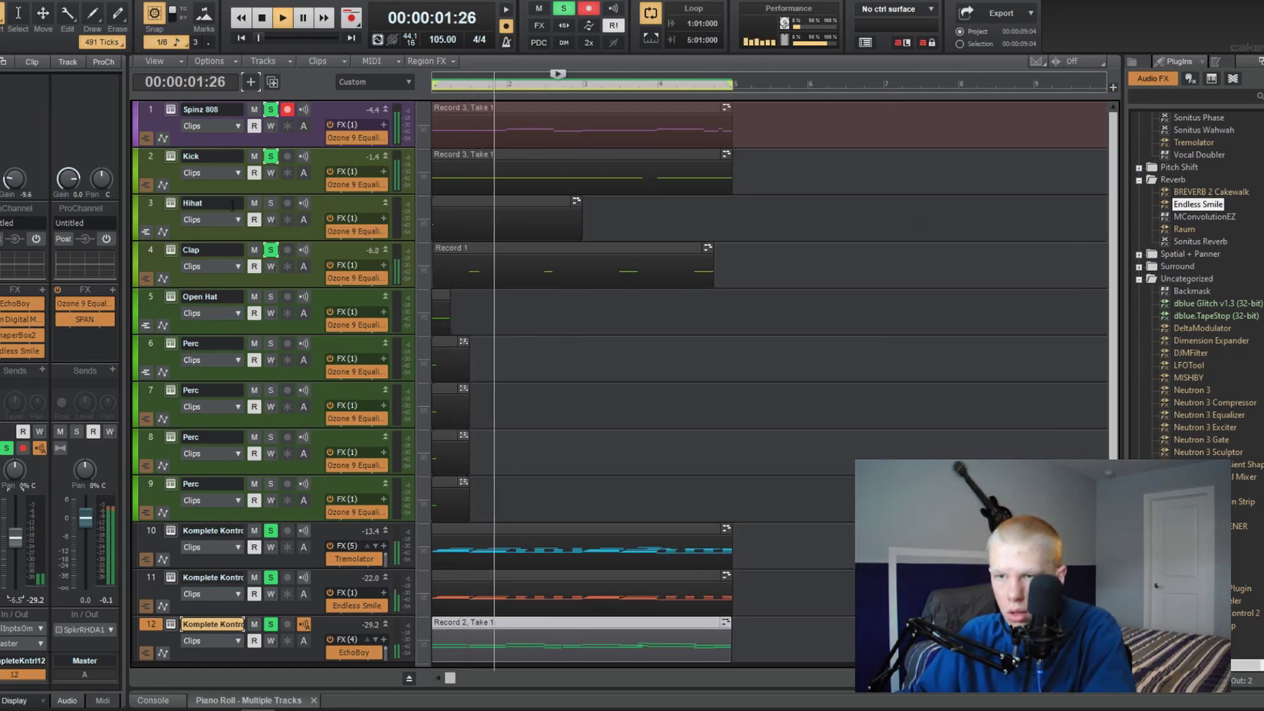
Step: Open the Hihat track's instrument and play the arrangement from the start
click(172, 204)
click(171, 204)
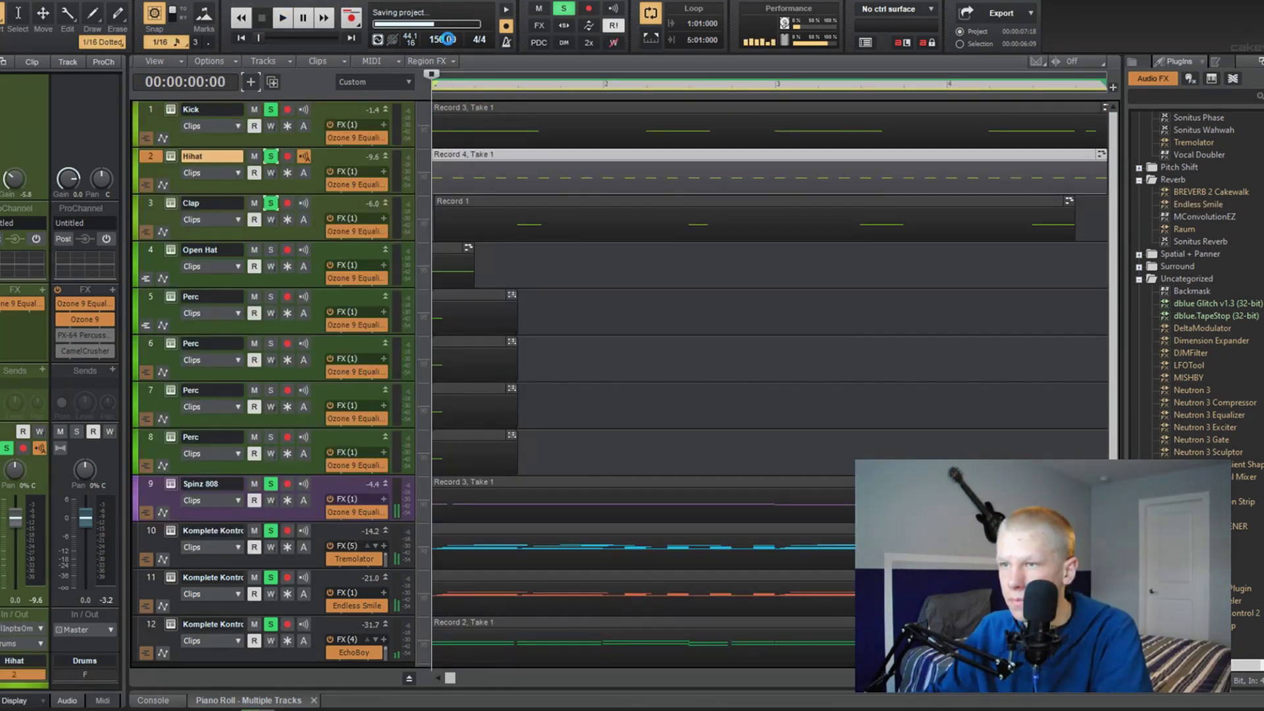
key(space)
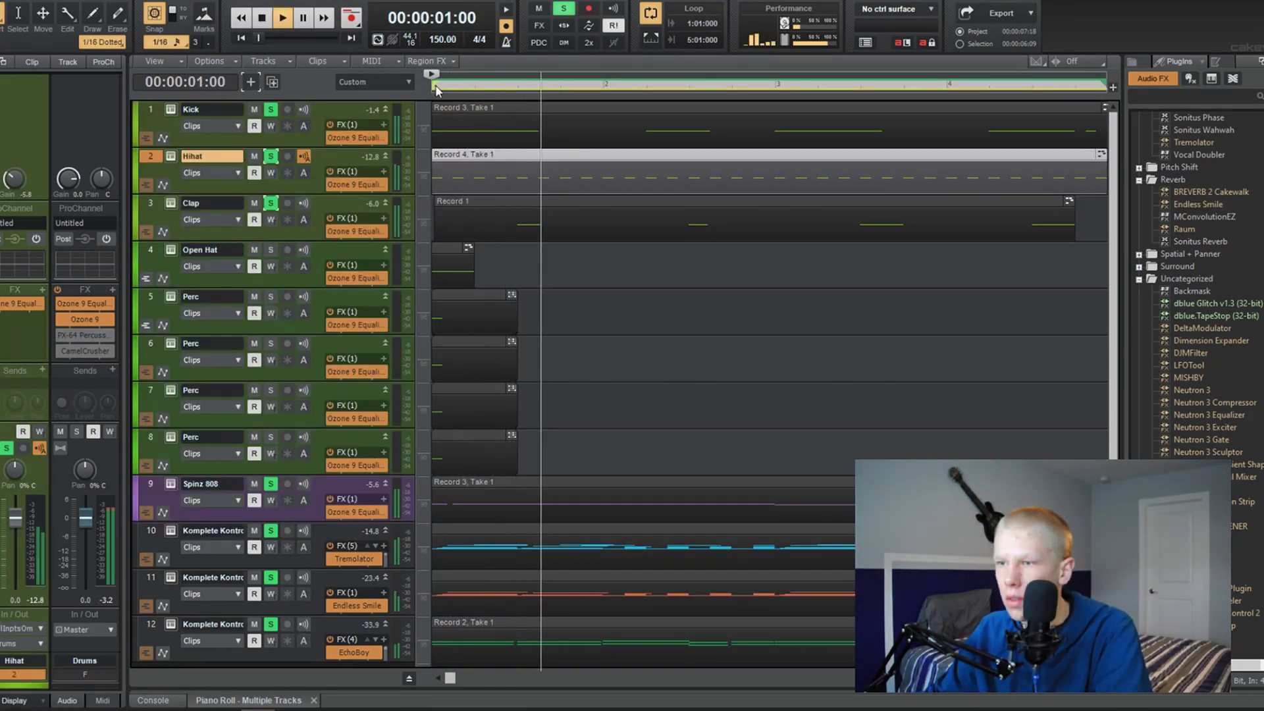
Step: Set the project tempo to 160 BPM and return playback to the start of the arrangement
click(442, 40)
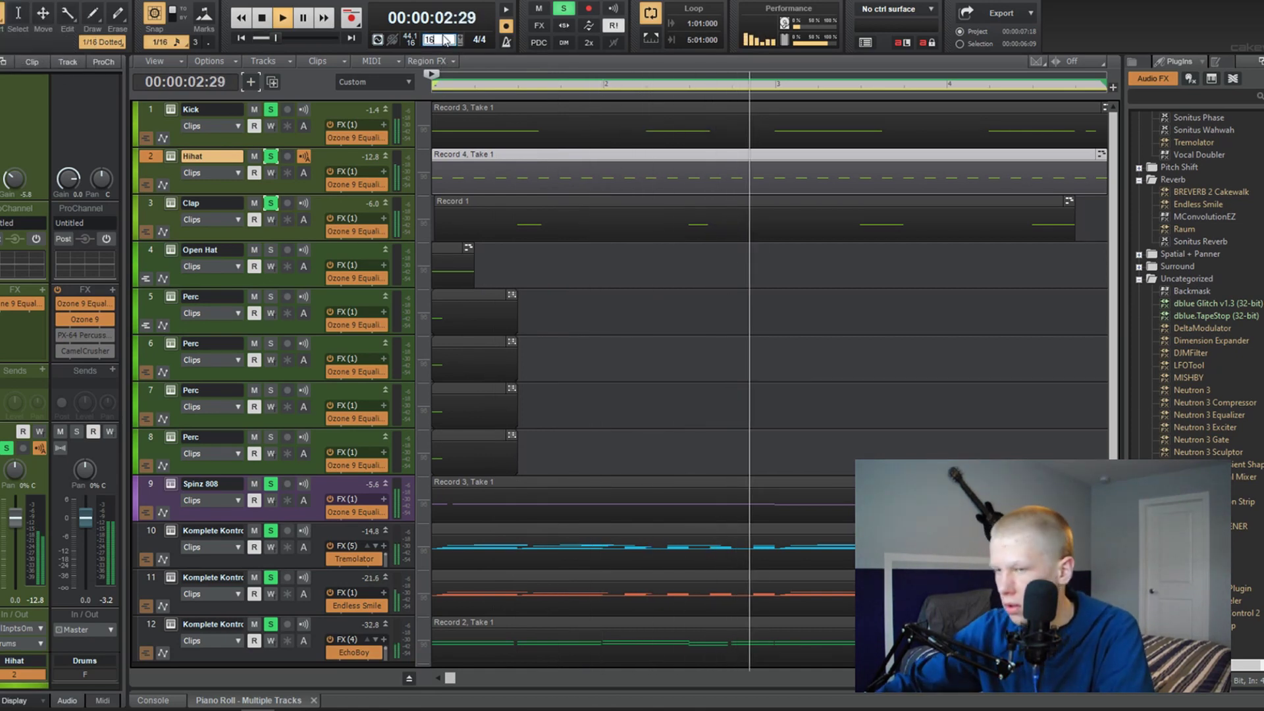
click(443, 79)
scroll(576, 209, down, 2)
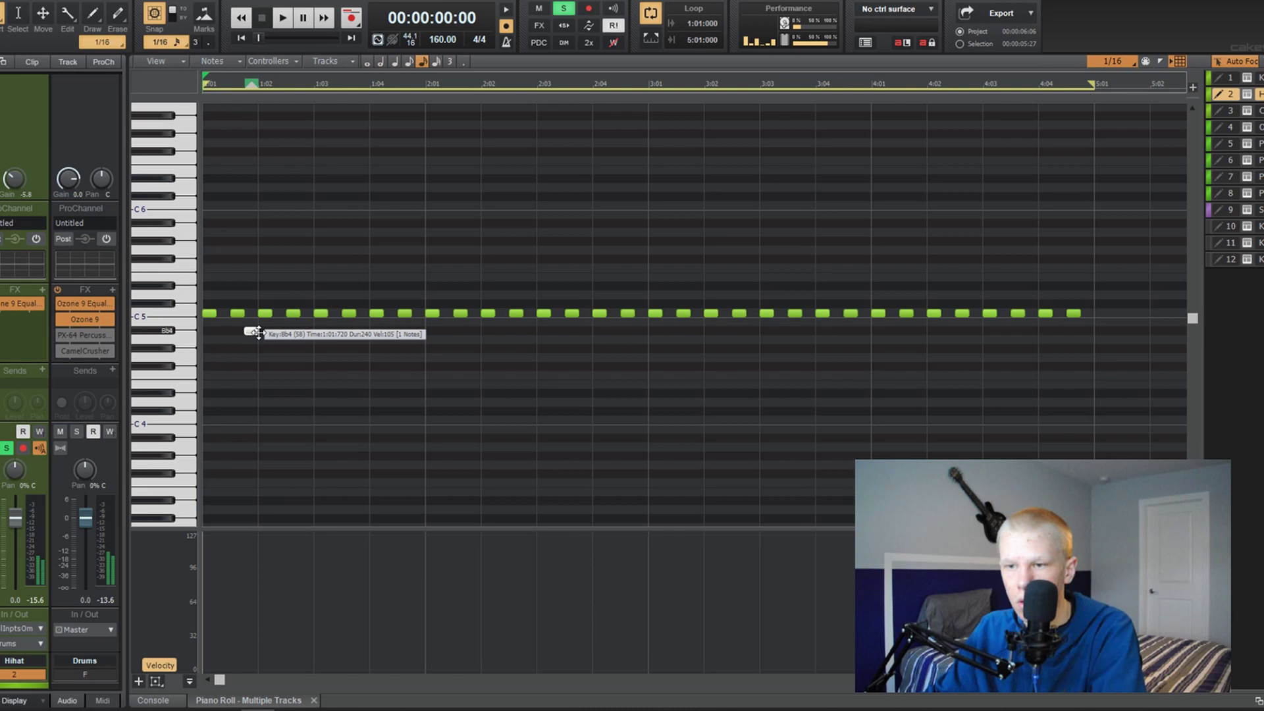
Step: Add a lower-pitched hi-hat note on beat 2 of bar 1 and 64th-note rolls around beat 4, checking them with playback
drag(258, 332, 277, 338)
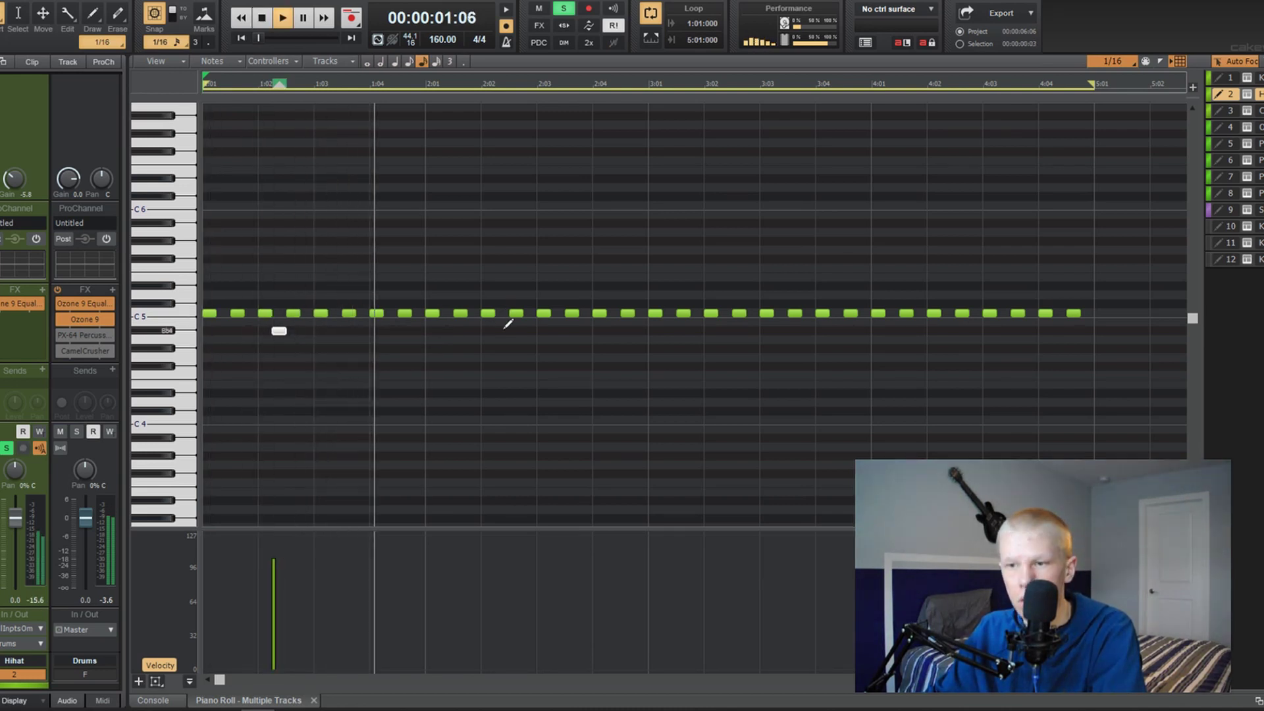
key(space)
click(1108, 62)
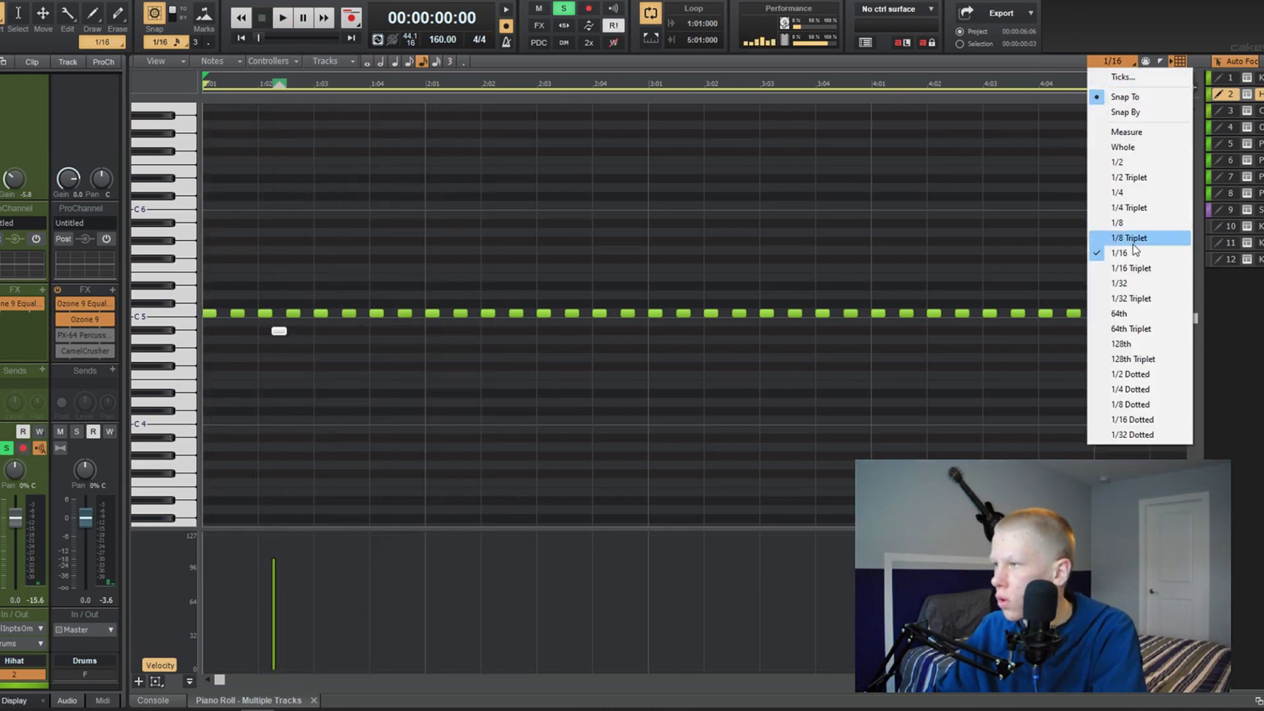
click(1132, 313)
key(t)
click(1123, 318)
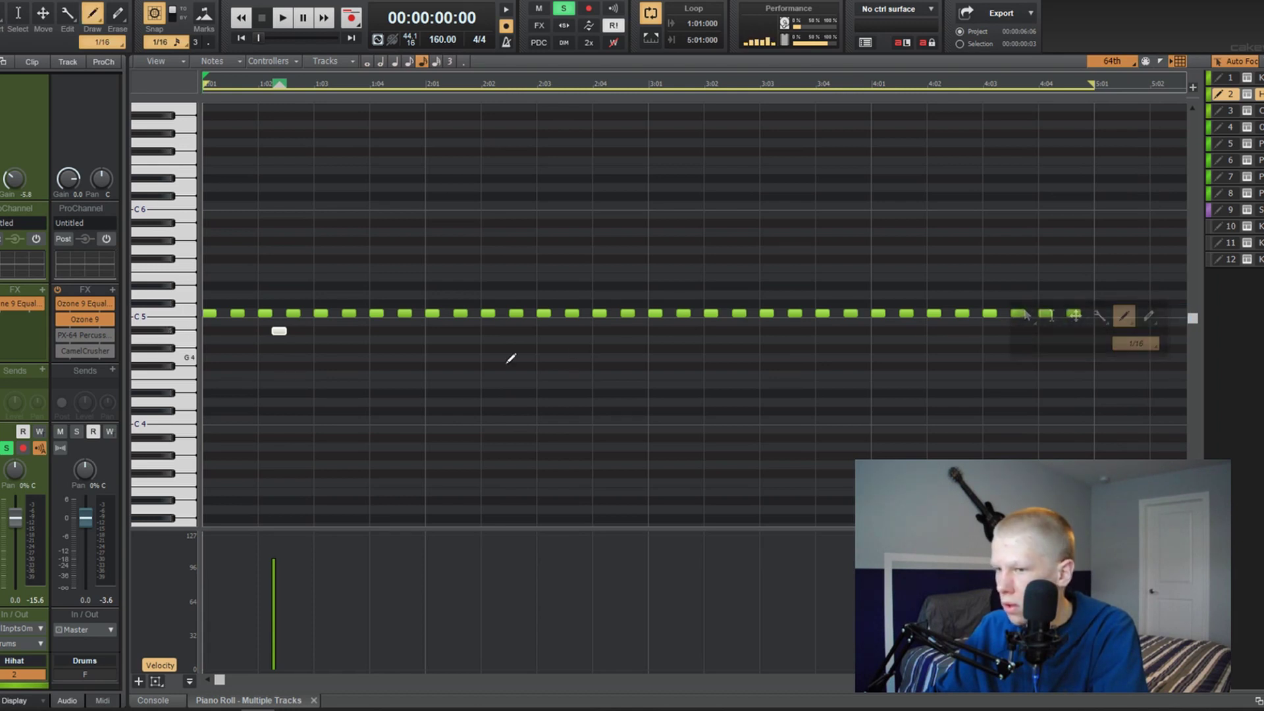
mouse_move(380, 380)
mouse_down()
mouse_move(405, 384)
mouse_move(401, 351)
mouse_move(422, 351)
mouse_up()
key(space)
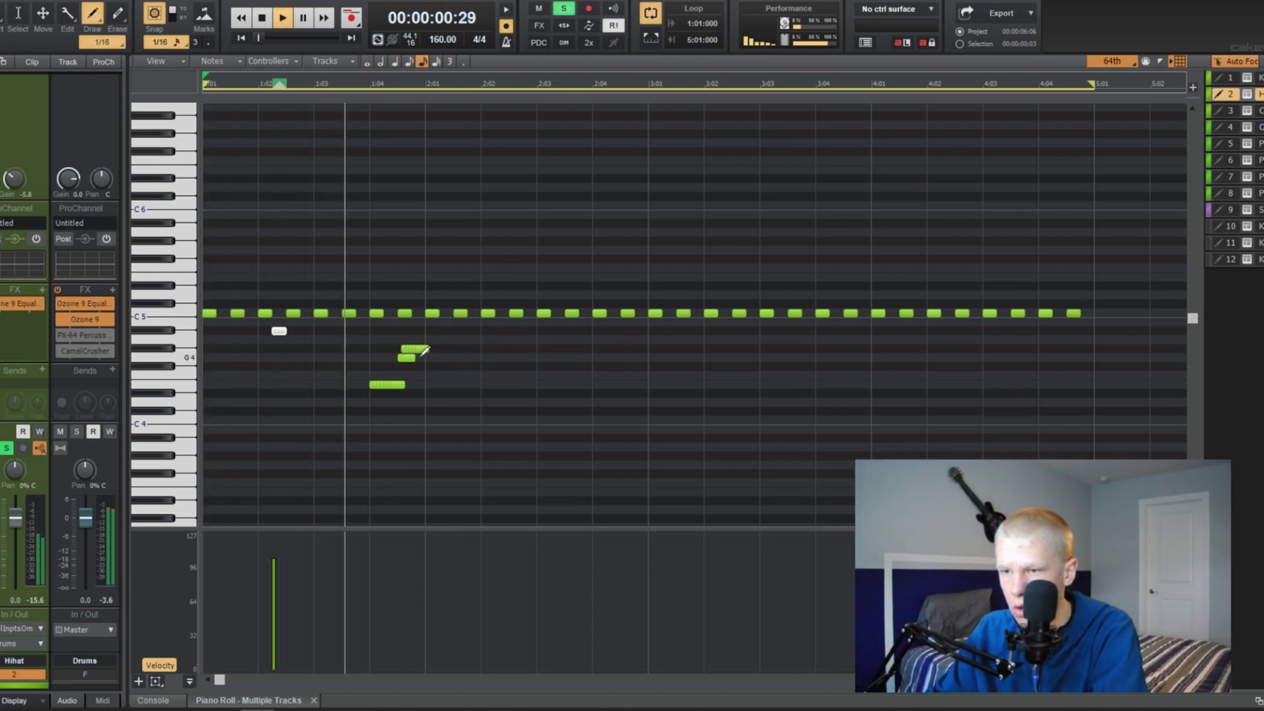
key(space)
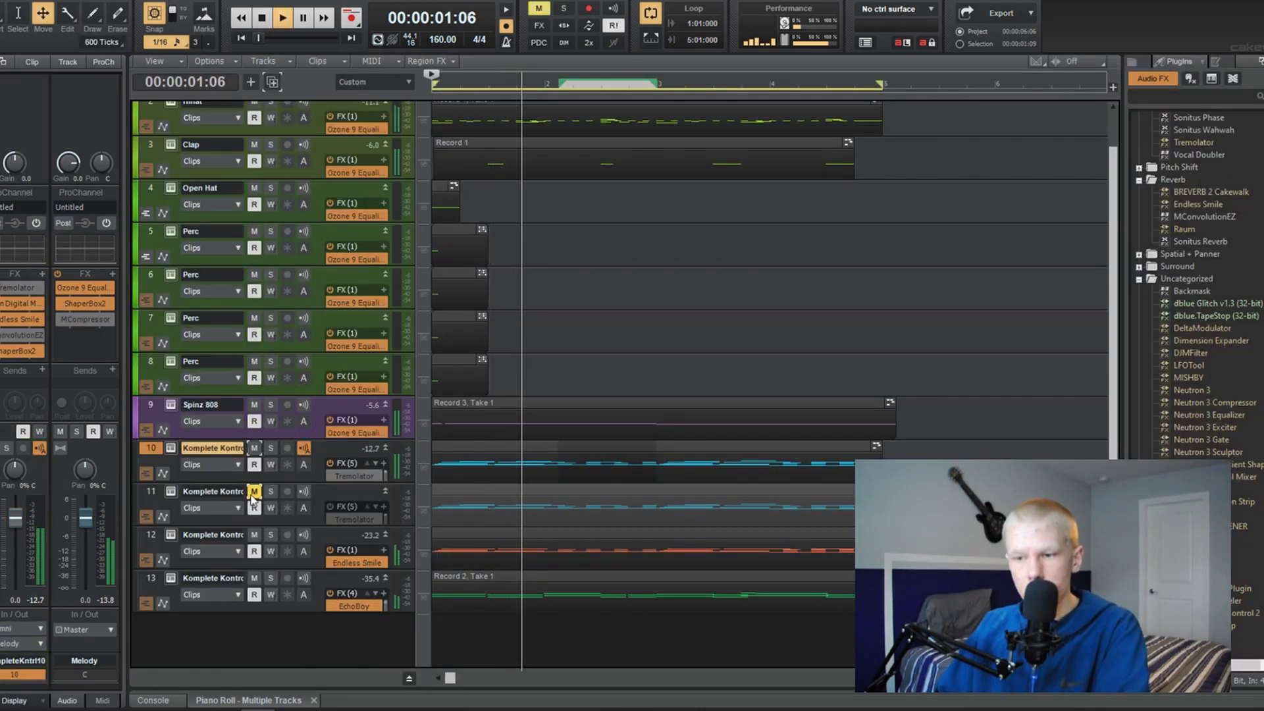
Step: Lower the volume of Komplete Kontrol track 10, unmute track 11, and open track 11's clip in the piano roll
scroll(631, 457, down, 1)
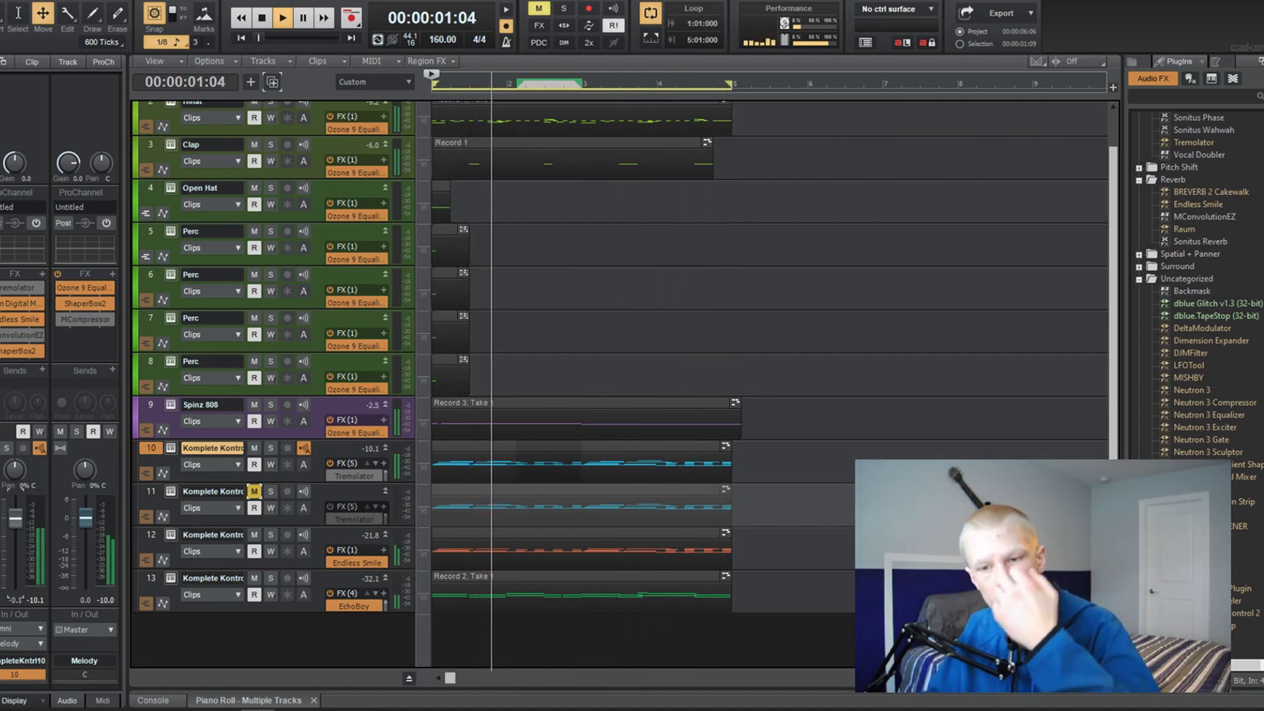
drag(16, 518, 16, 535)
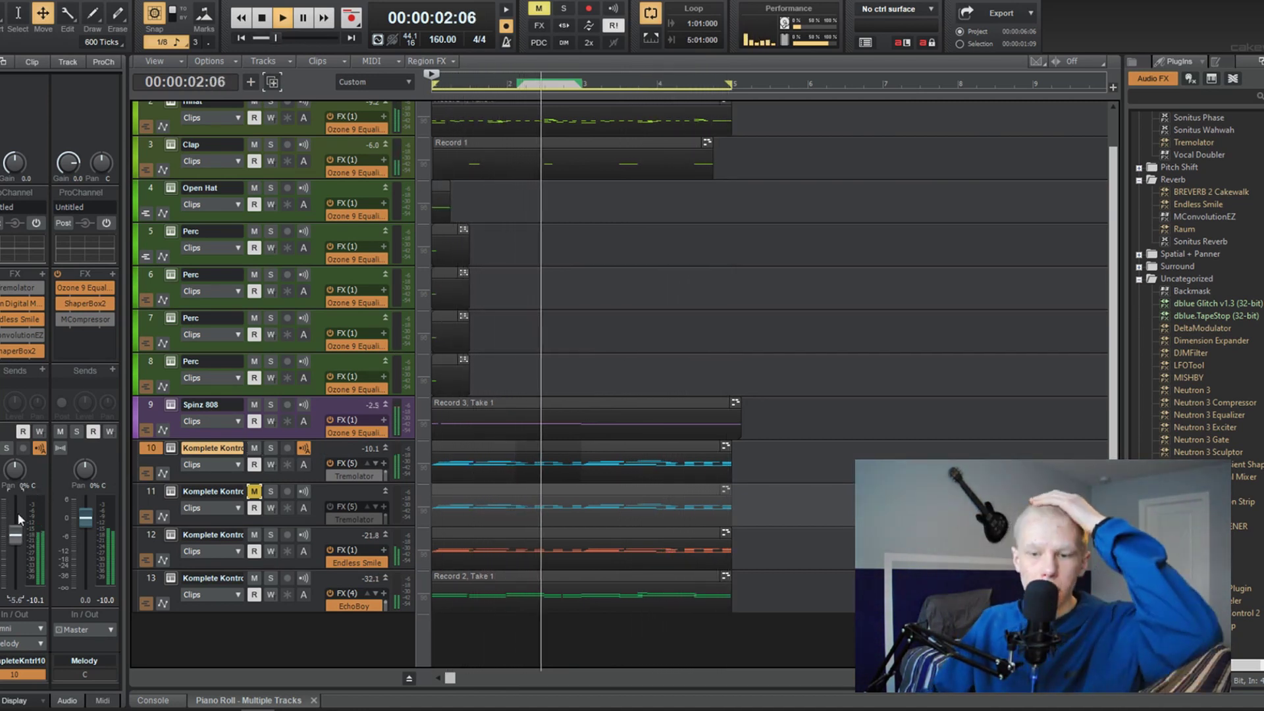
click(153, 488)
click(254, 490)
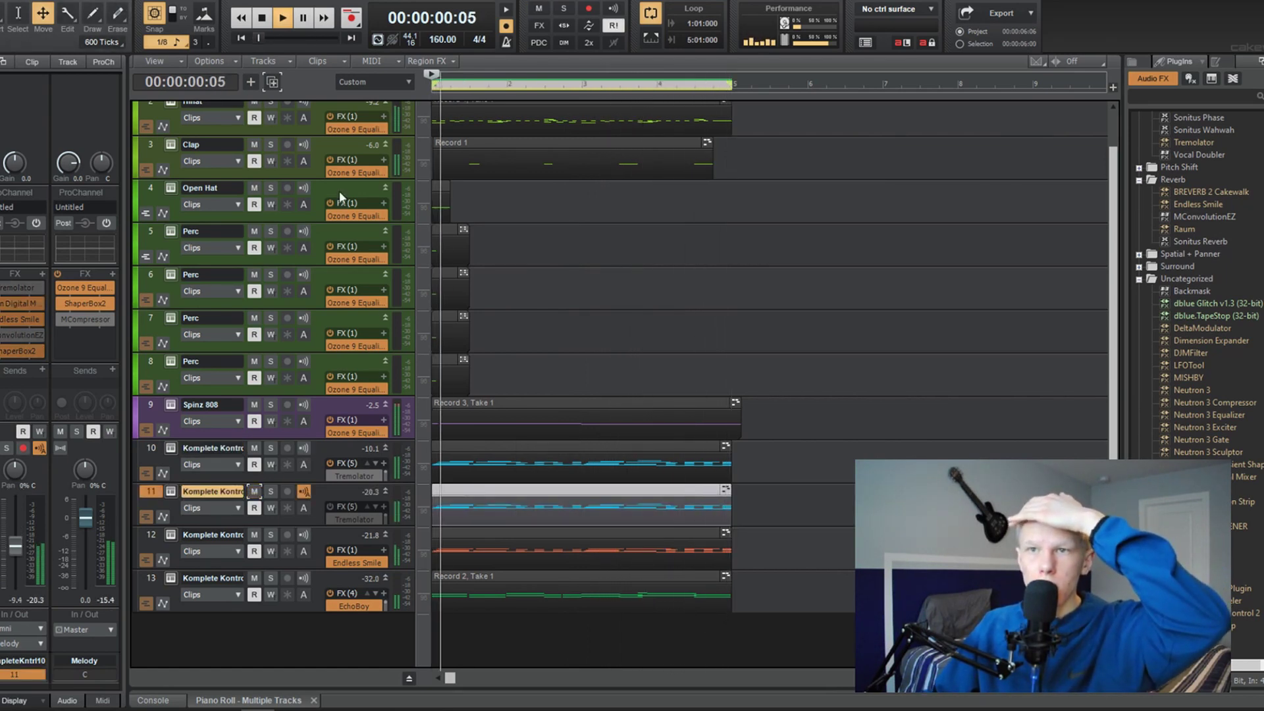
double_click(482, 488)
key(space)
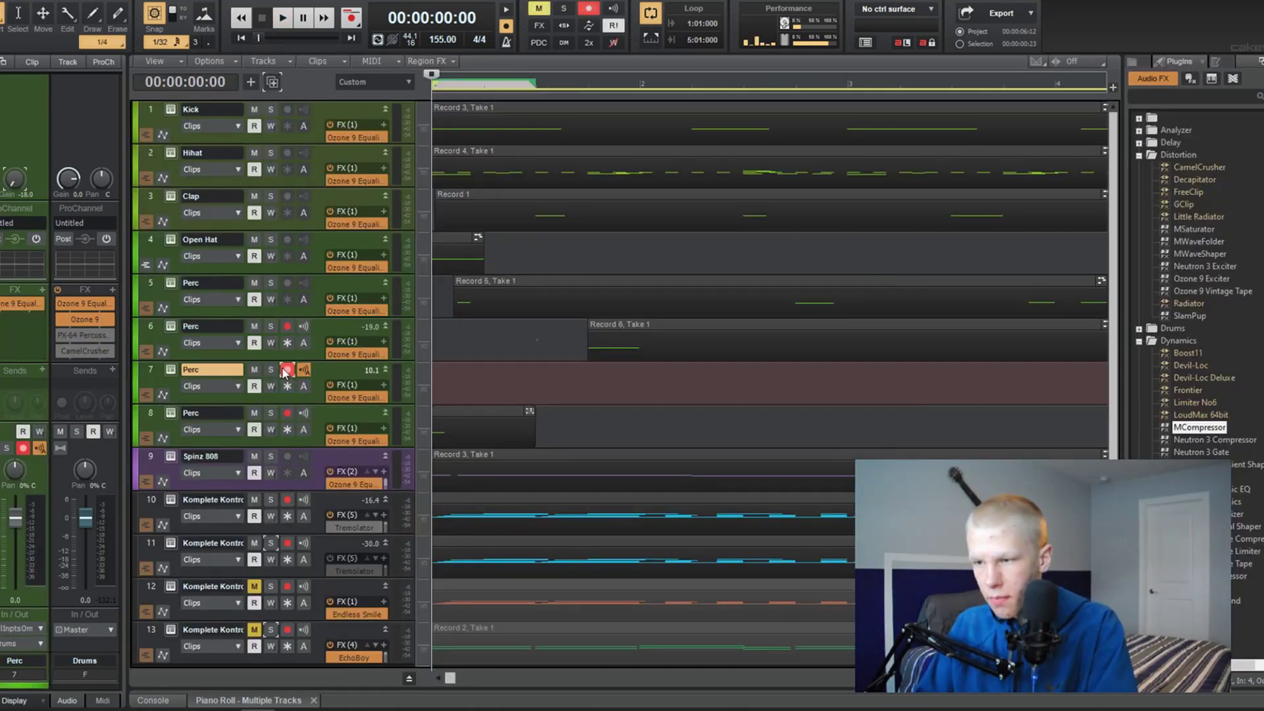
Step: Arm Perc track 7 and record a take over the loop
click(285, 370)
key(space)
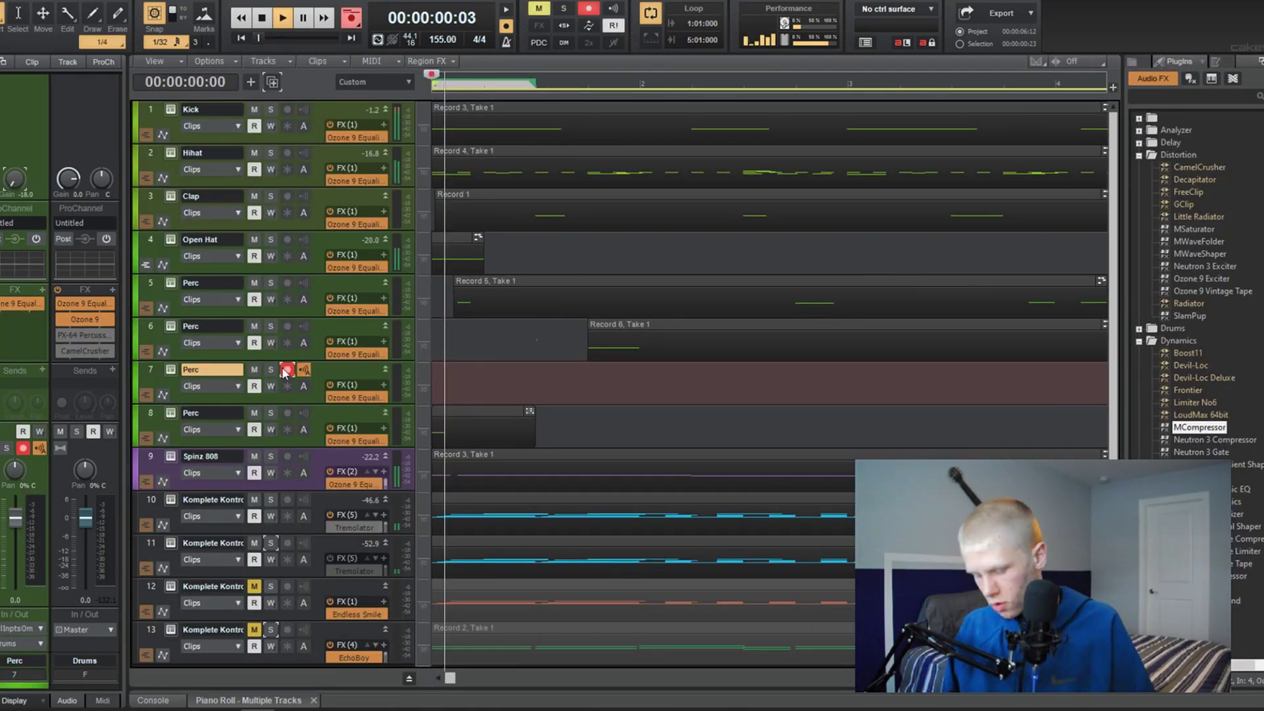
key(r)
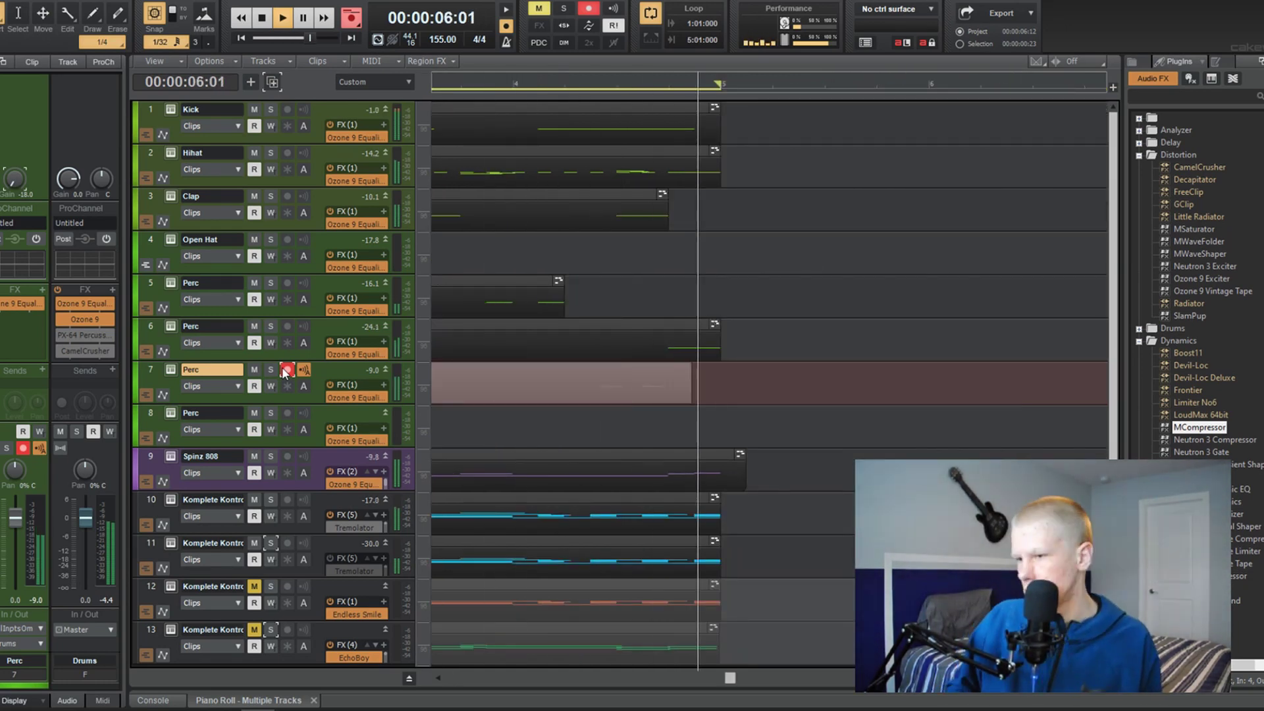
key(space)
key(space)
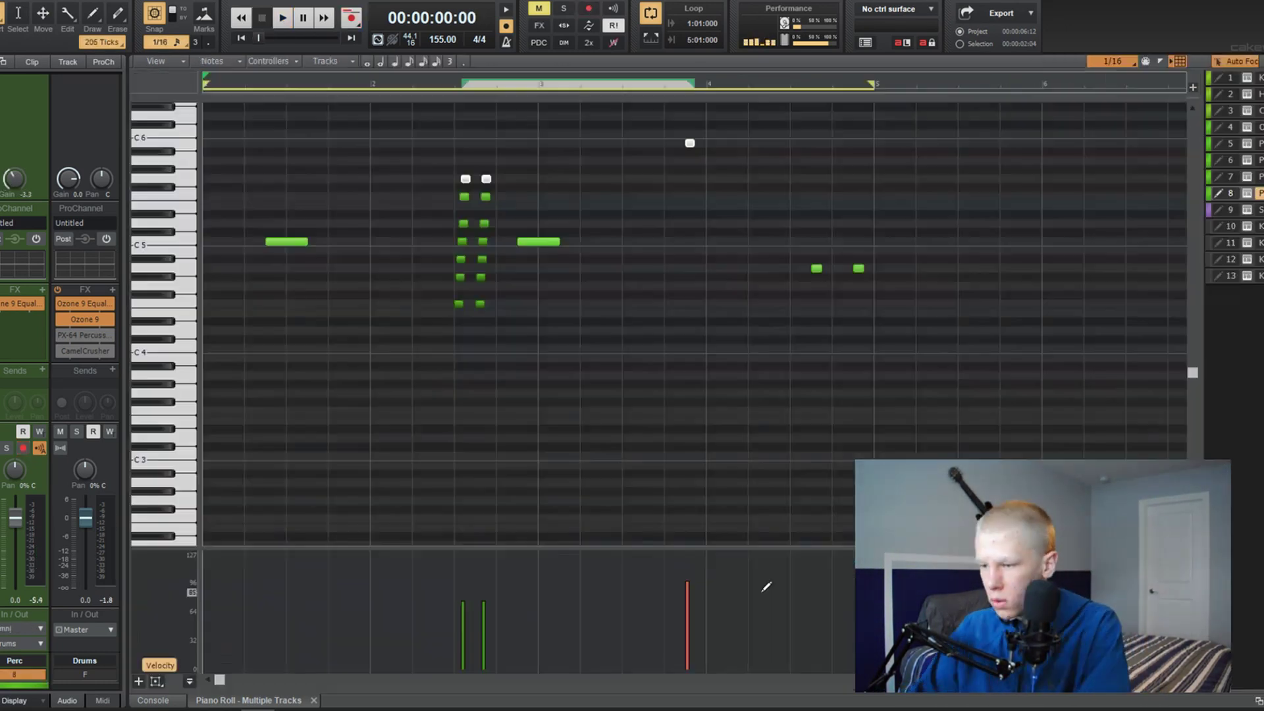
Step: Play back the Perc pattern on track 8 and select its high note just before bar 4
key(space)
key(ctrl+shift+a)
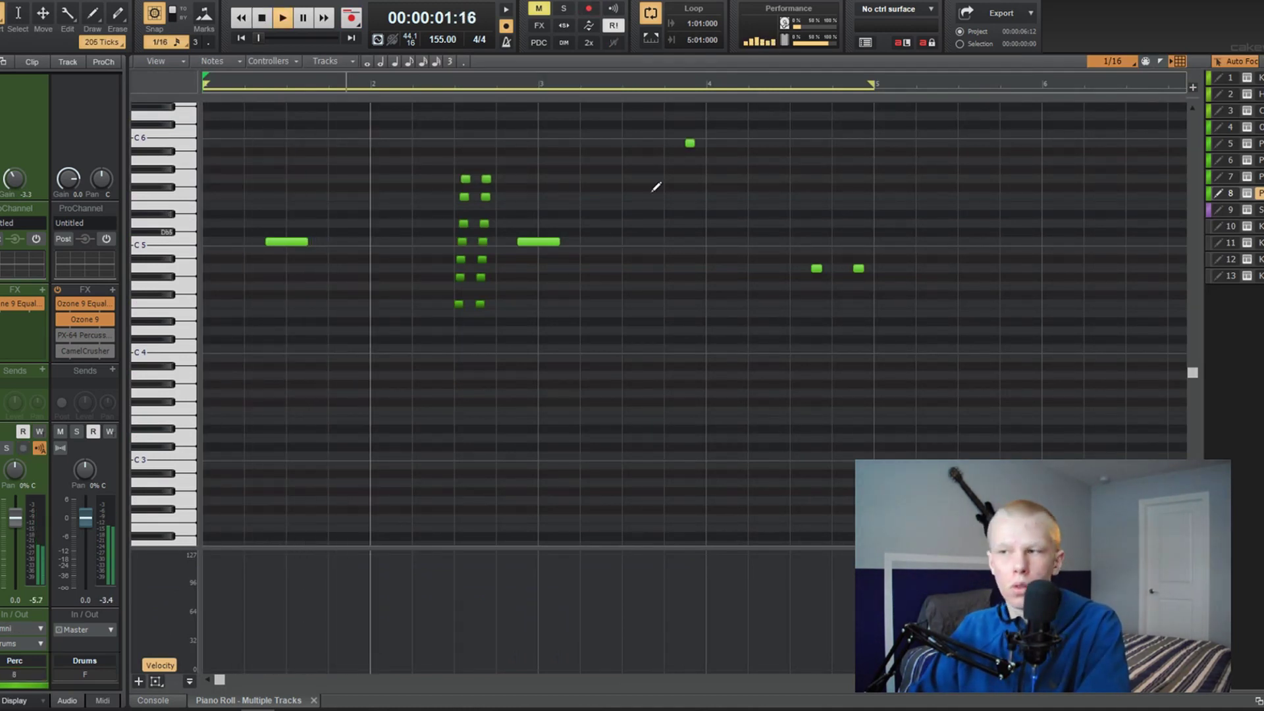
click(689, 143)
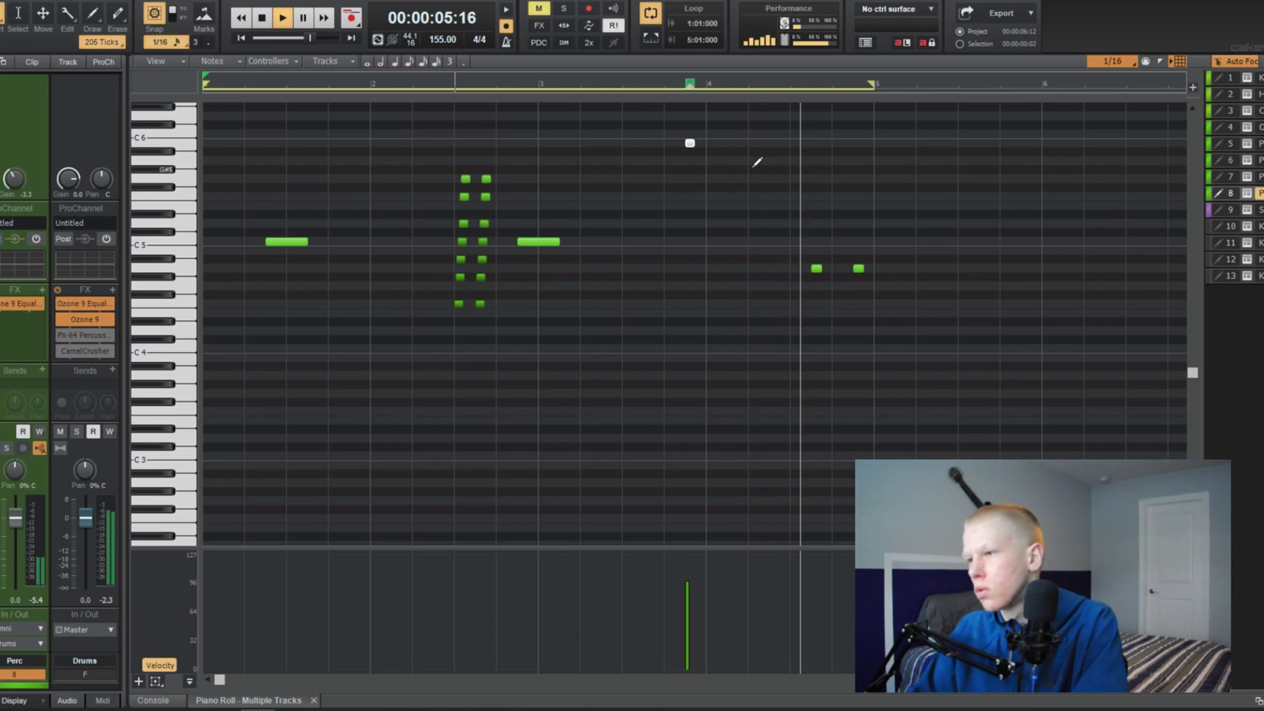
key(d)
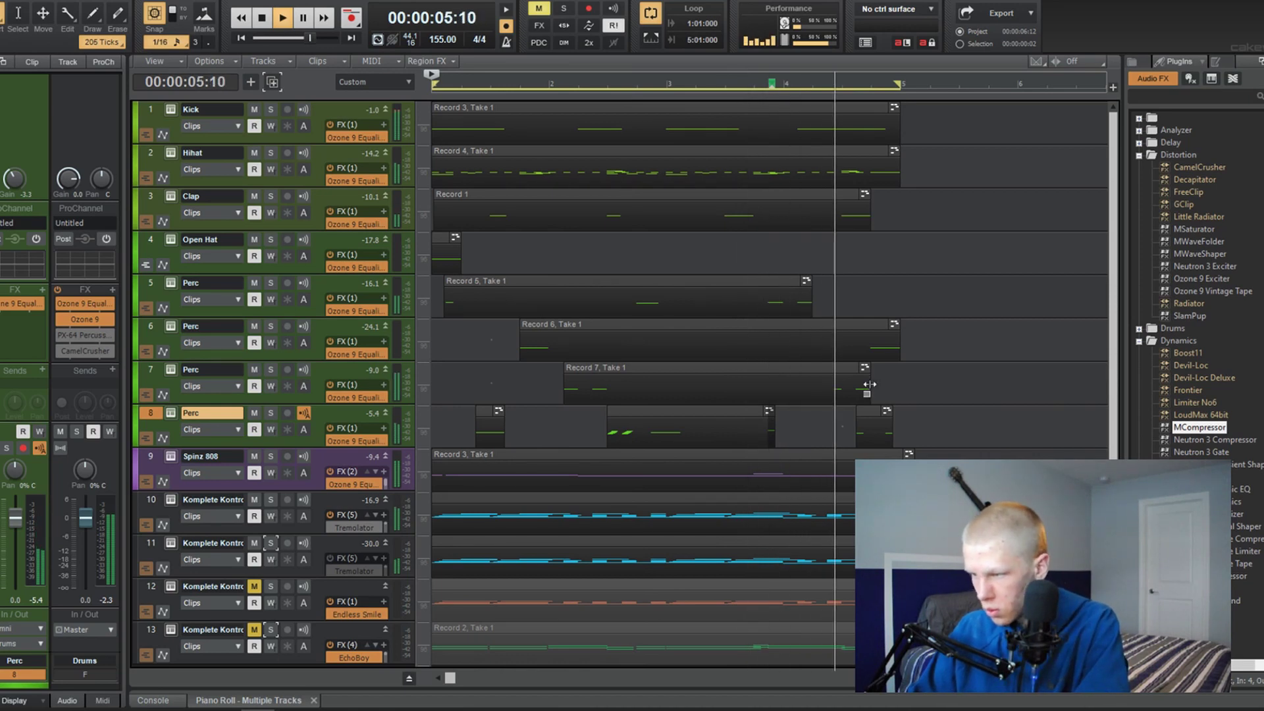
Step: Trim the end of the Perc track 7 clip and move its last C5 note one sixteenth earlier in bar 4
drag(867, 384, 855, 386)
click(814, 367)
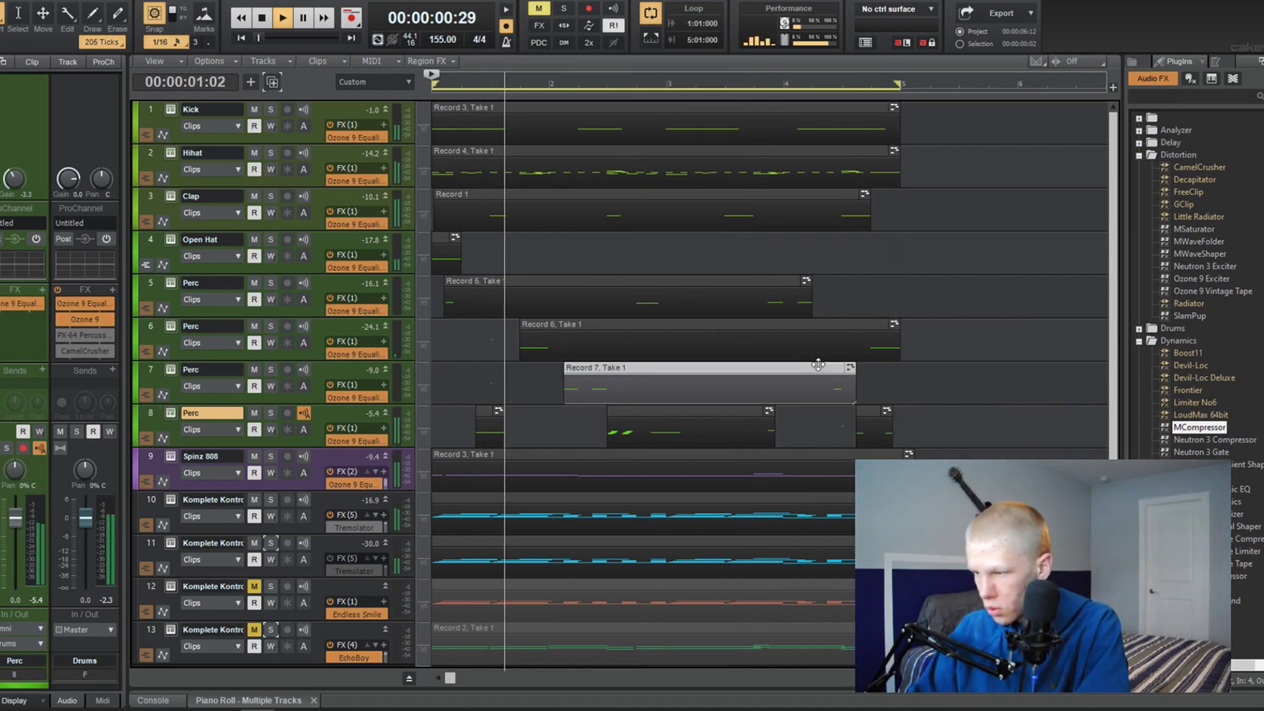
key(ctrl+shift+a)
double_click(619, 404)
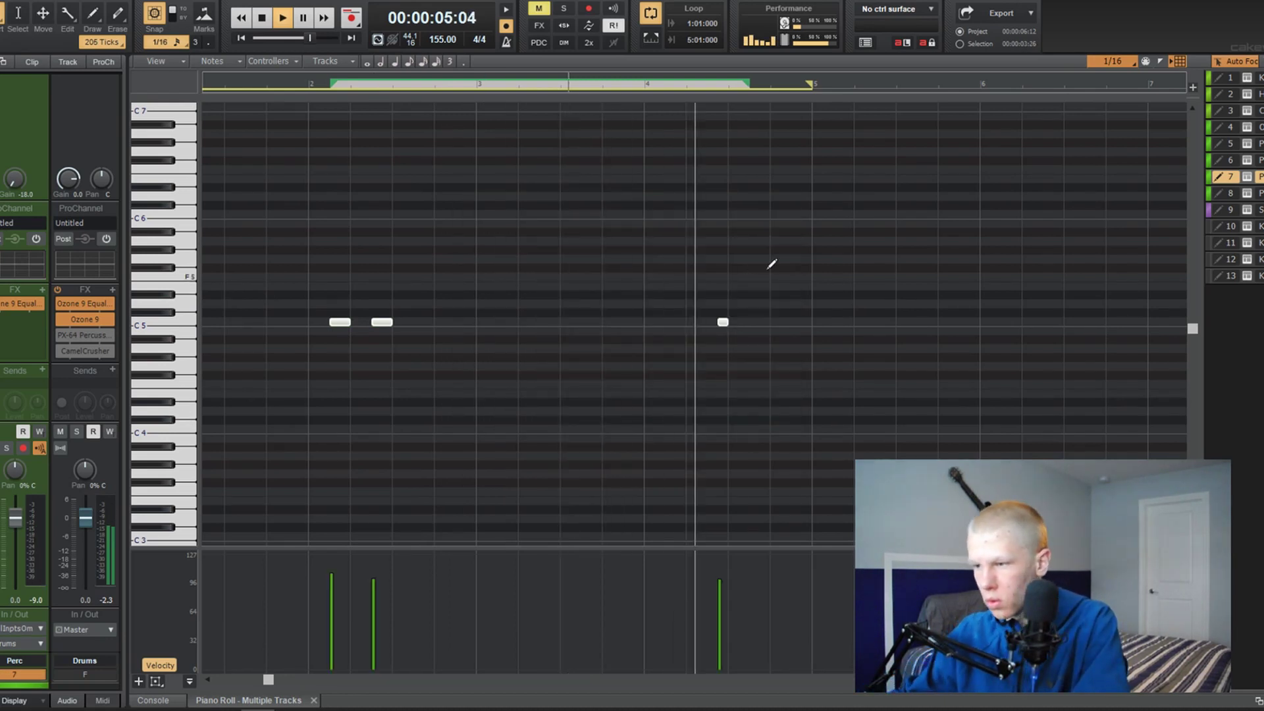
click(714, 322)
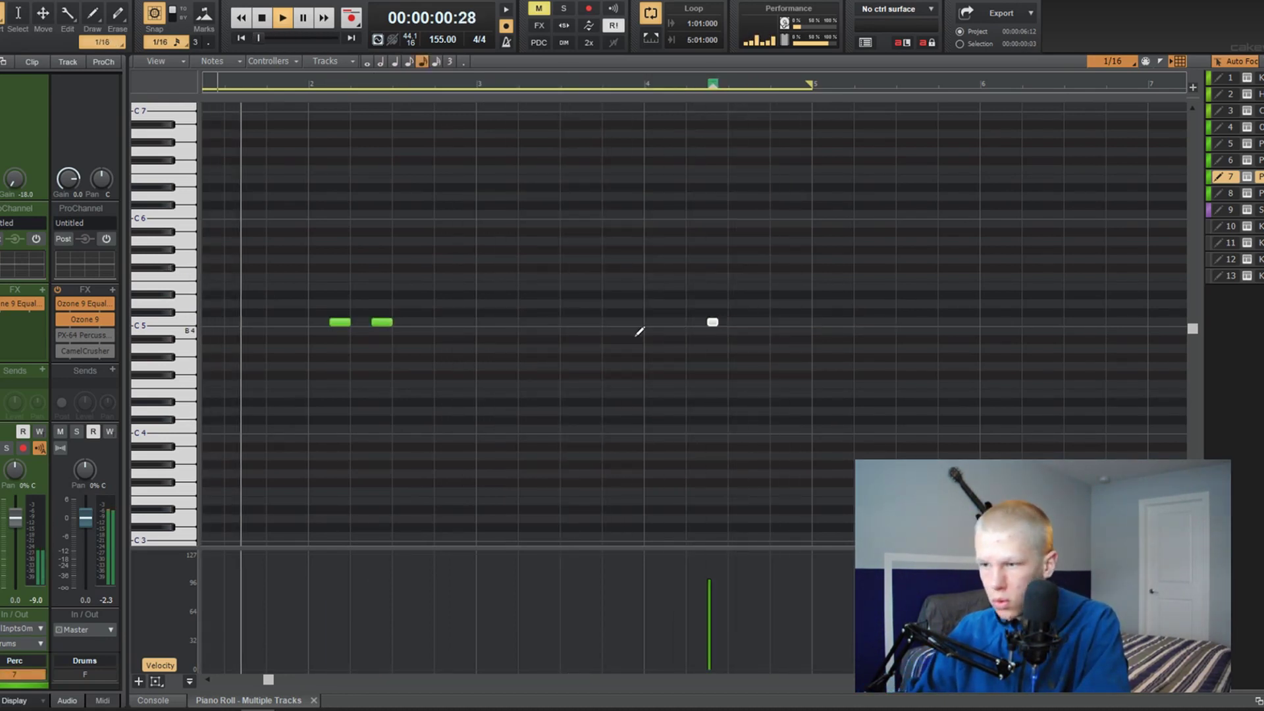
key(d)
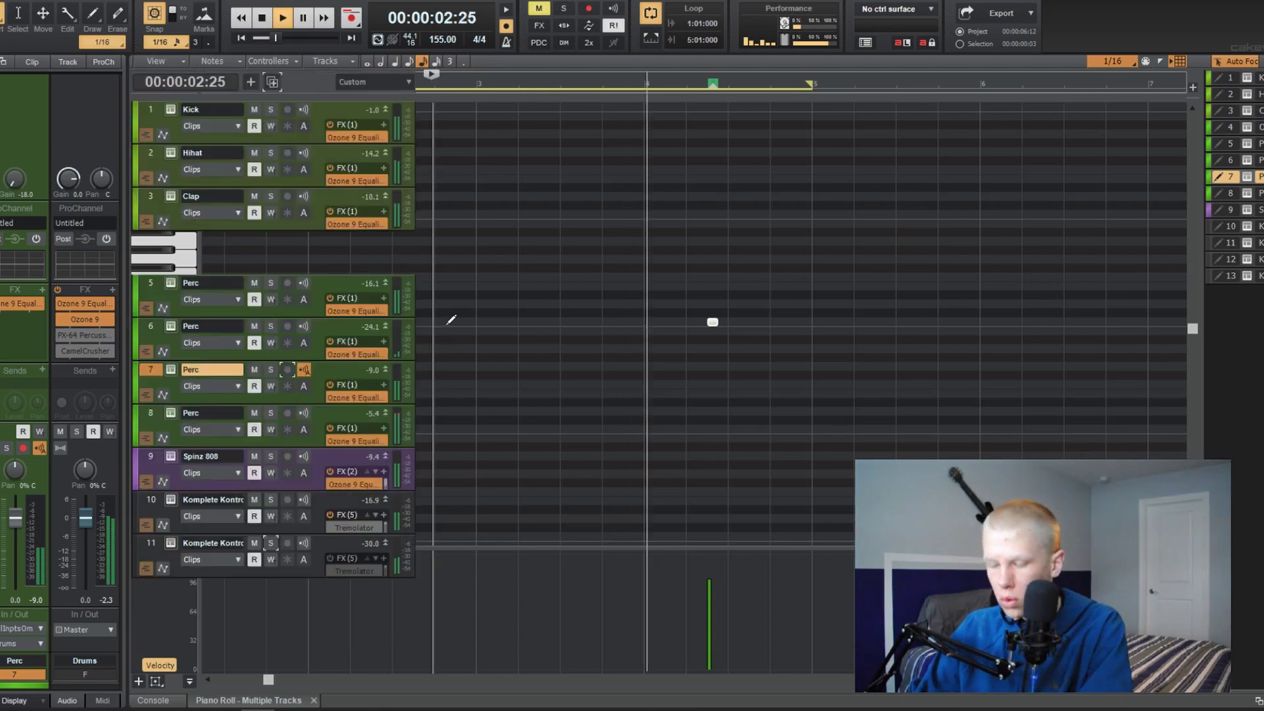
Step: Delete the unwanted notes in bar 4 of the Komplete Kontrol melody on track 12 using the Select tool
key(b)
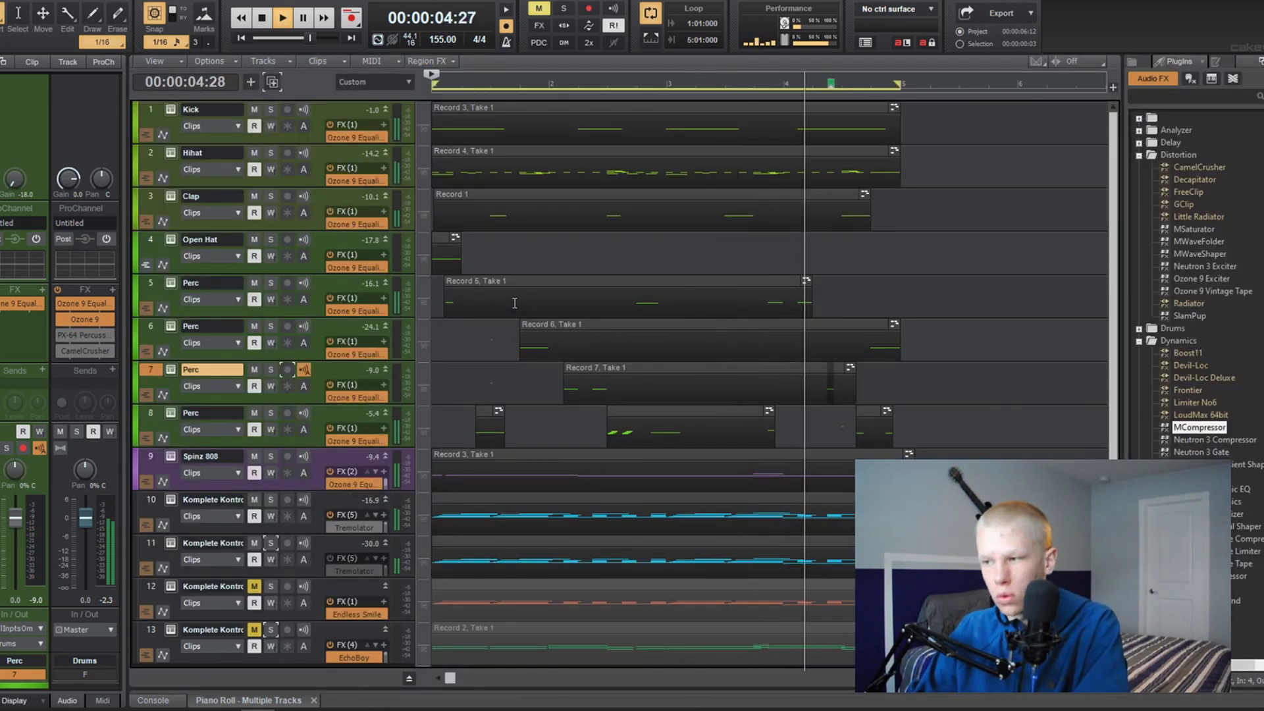
key(t)
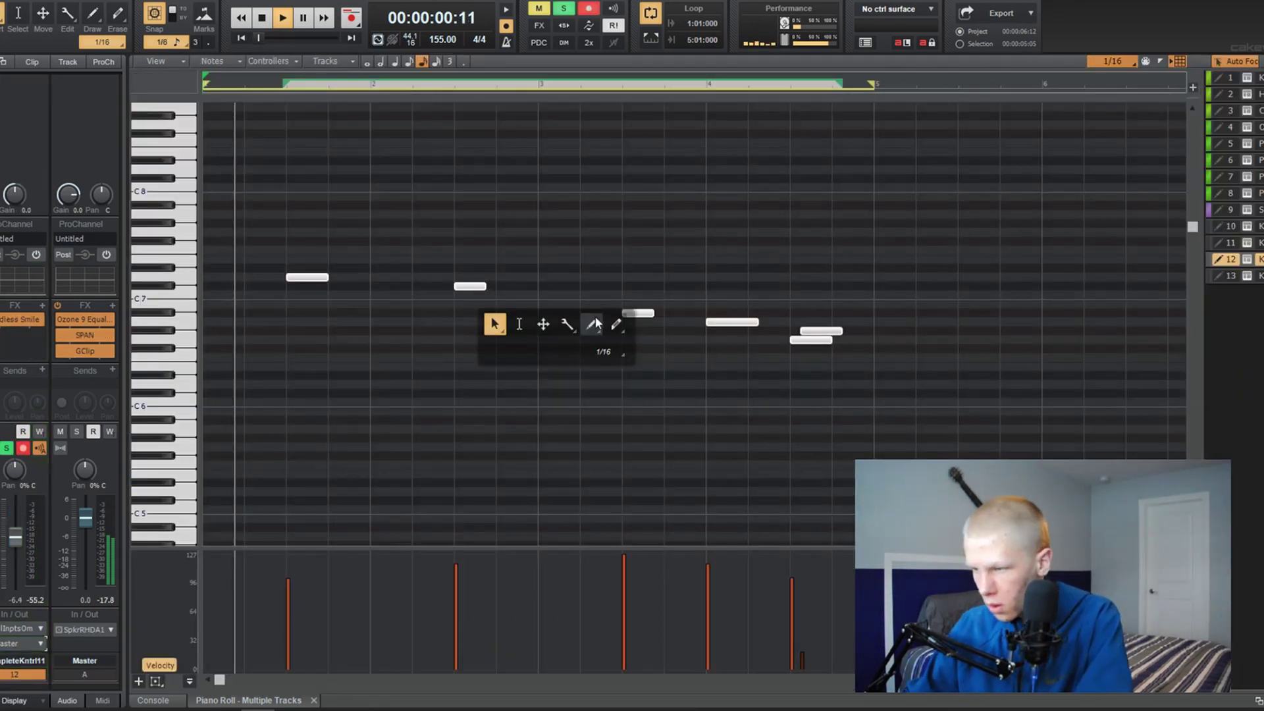
click(520, 324)
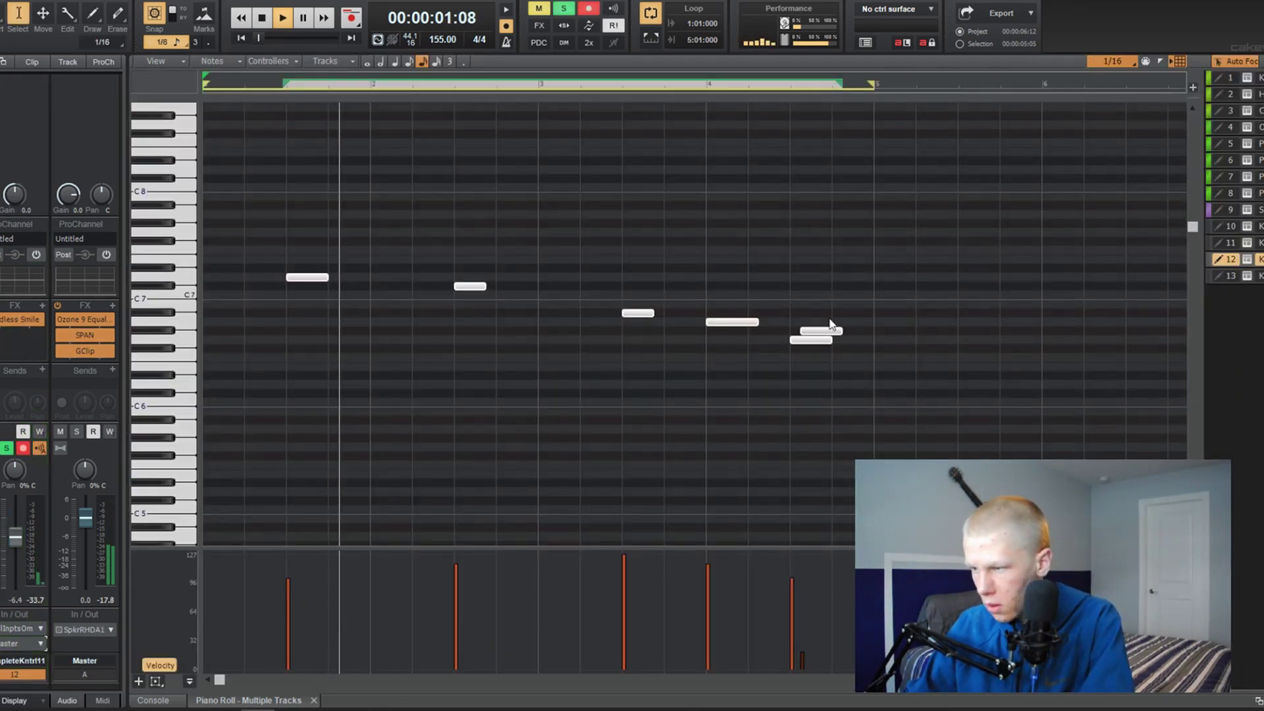
drag(784, 294, 855, 333)
key(Delete)
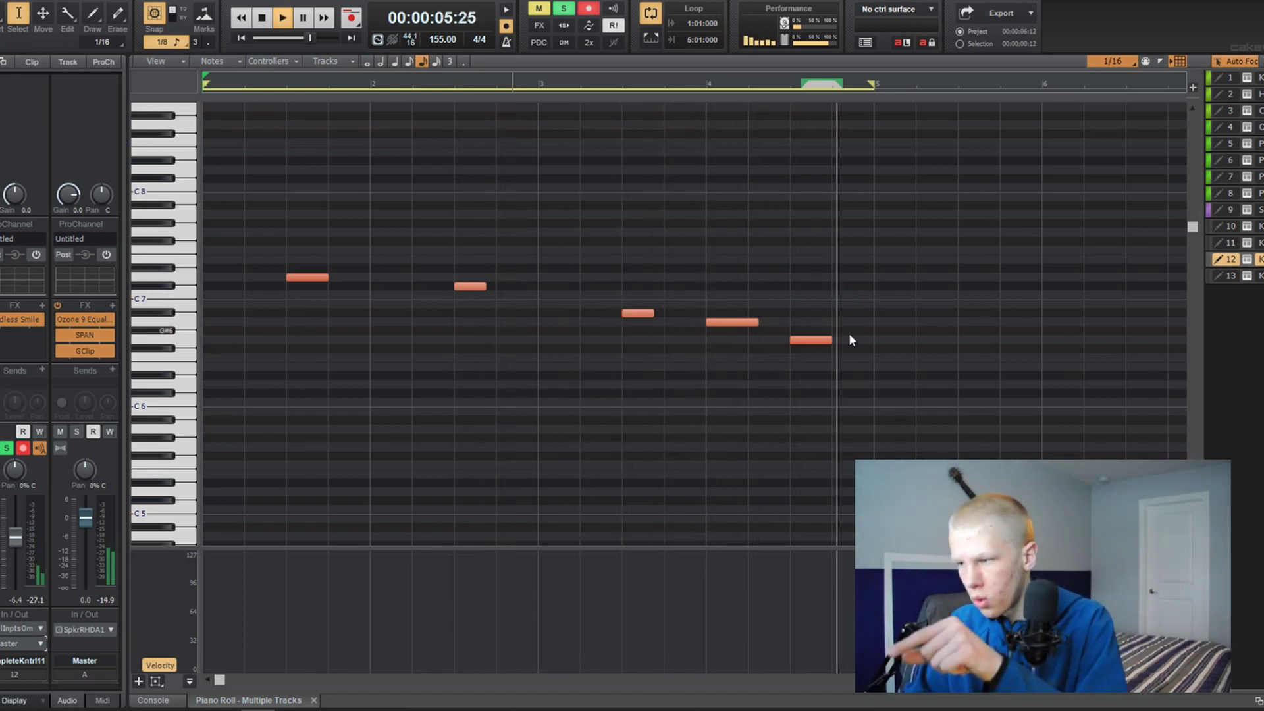
Step: Switch to the Move tool and unmute Komplete Kontrol track 13 in the arrangement
key(t)
click(812, 320)
key(d)
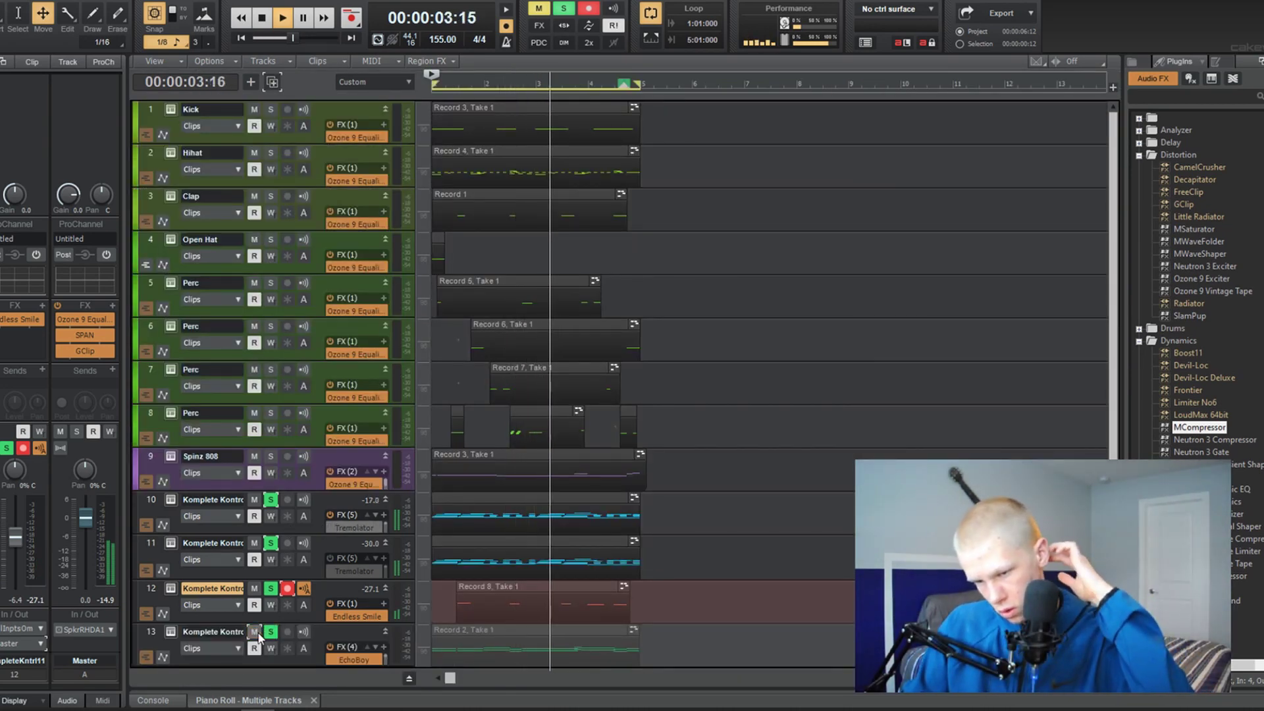
click(256, 633)
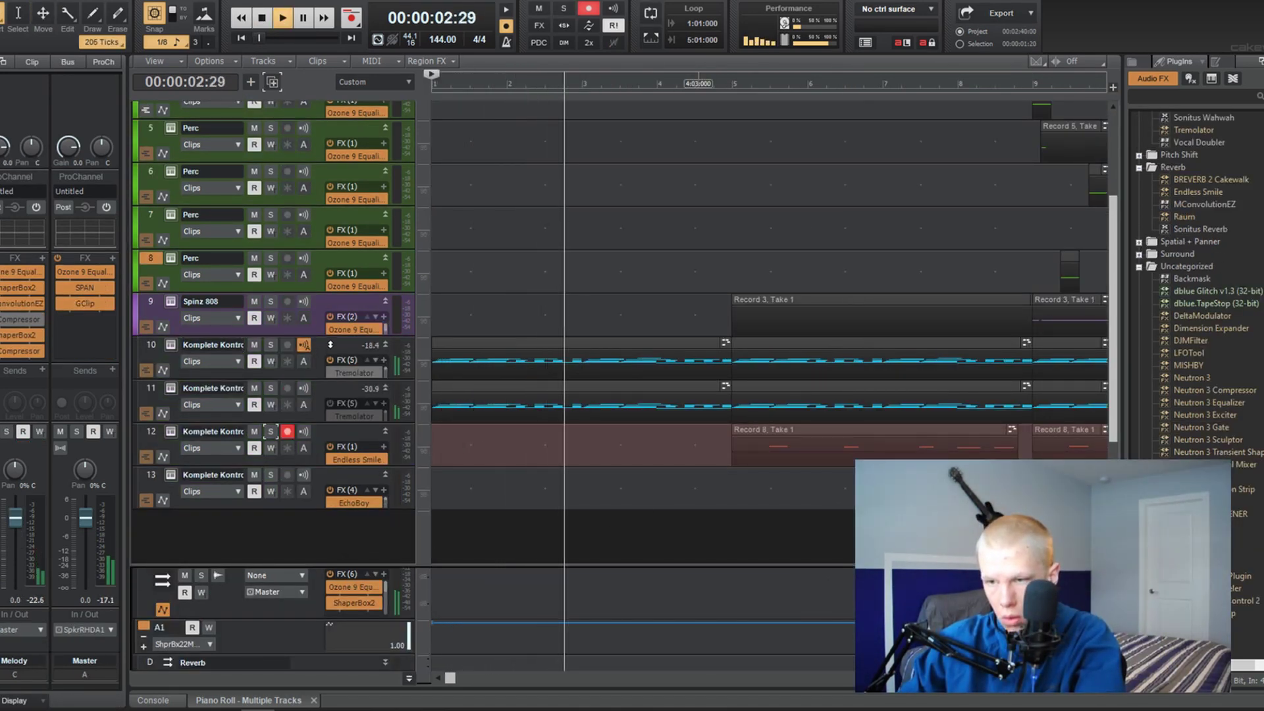
Step: Select track 10 and inspect the second ShaperBox2 and the MConvolutionEZ effect on its Melody bus
click(275, 341)
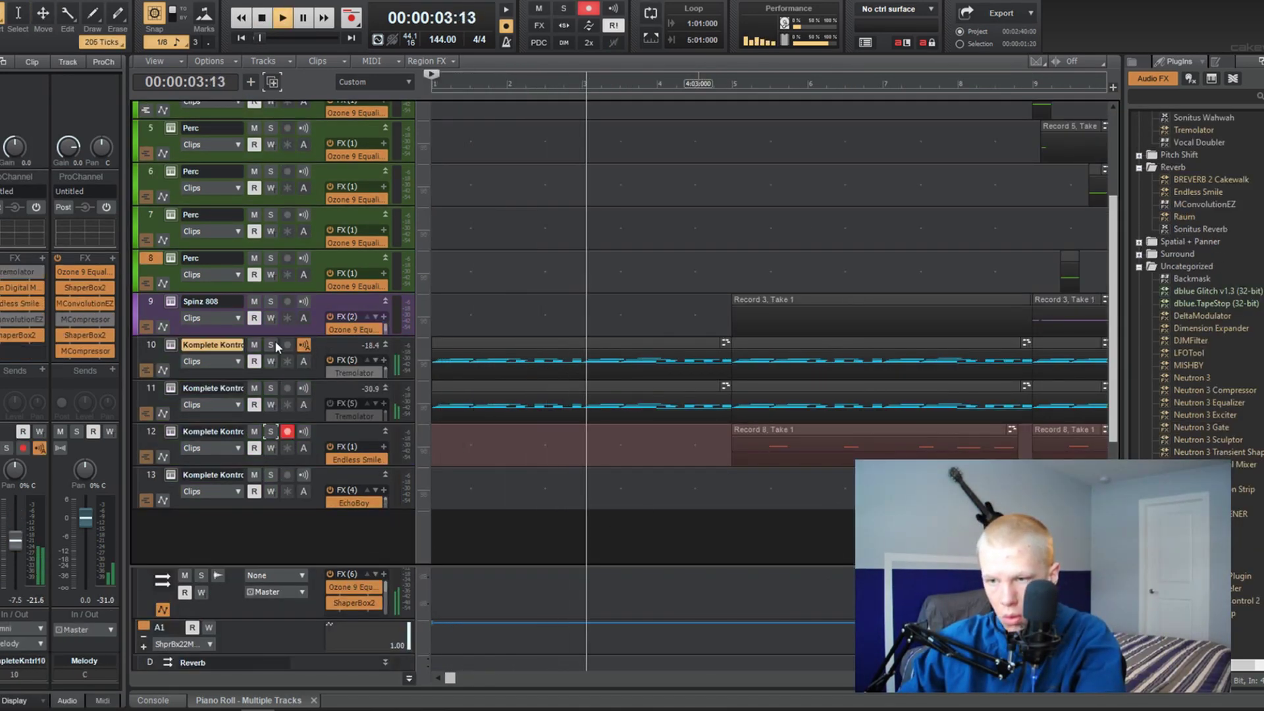
double_click(92, 337)
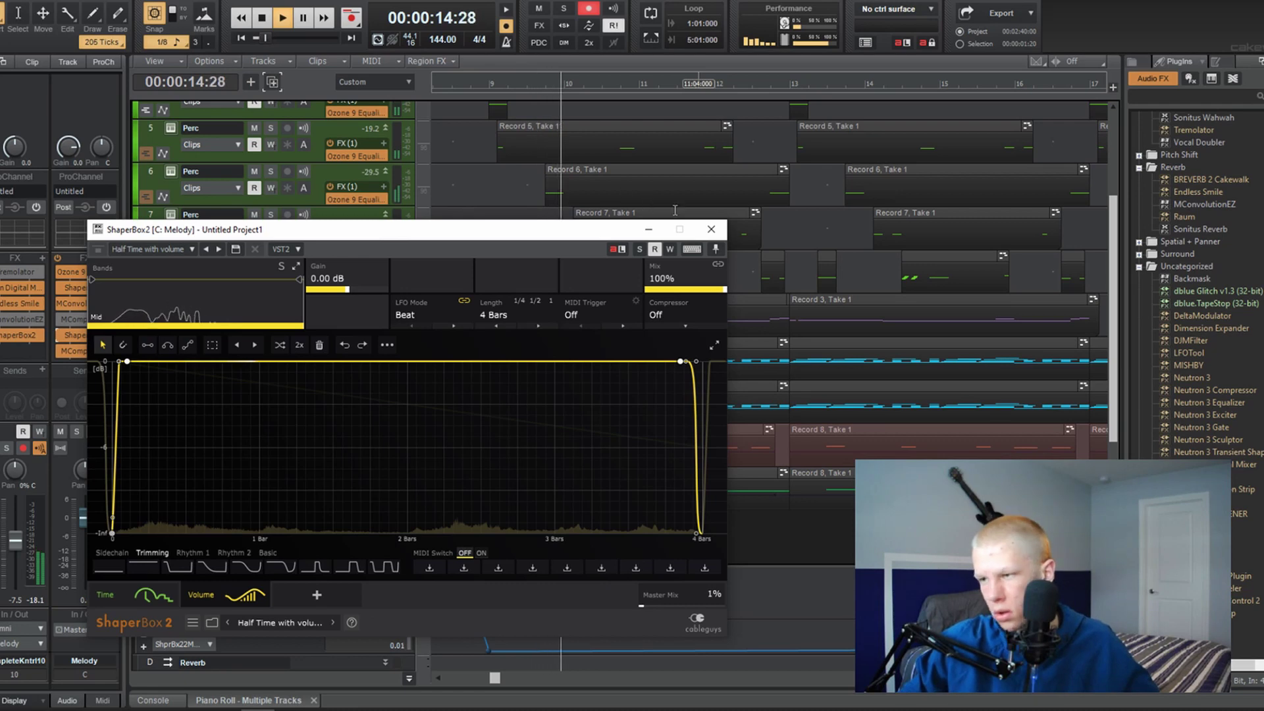
click(709, 229)
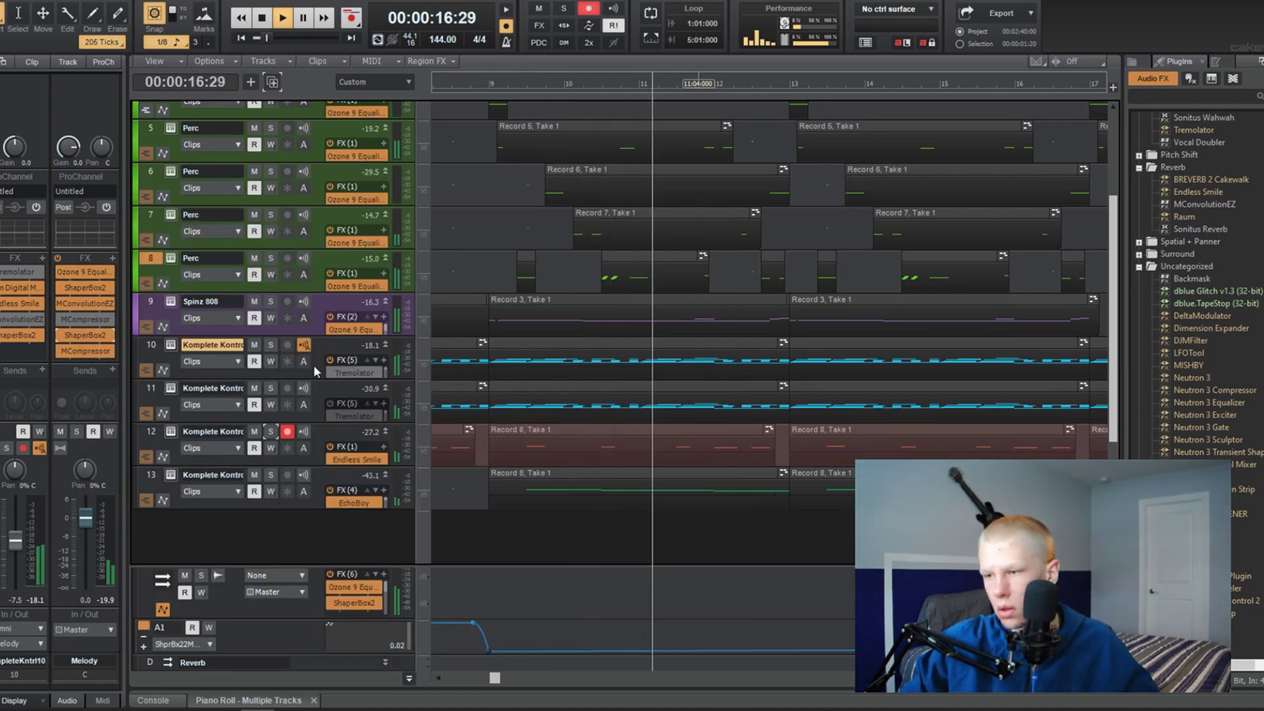
double_click(84, 306)
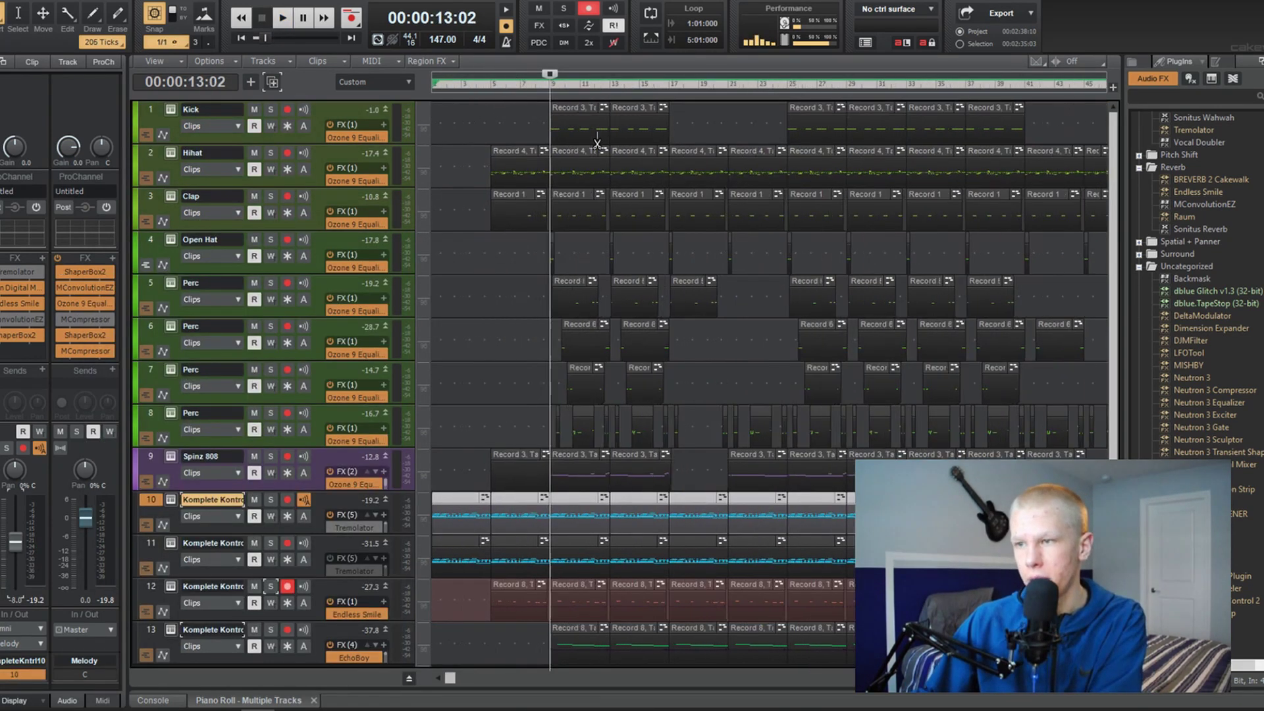
Step: Play the full arrangement from bar 9 to hear all the parts together, and stop playback
scroll(597, 142, up, 4)
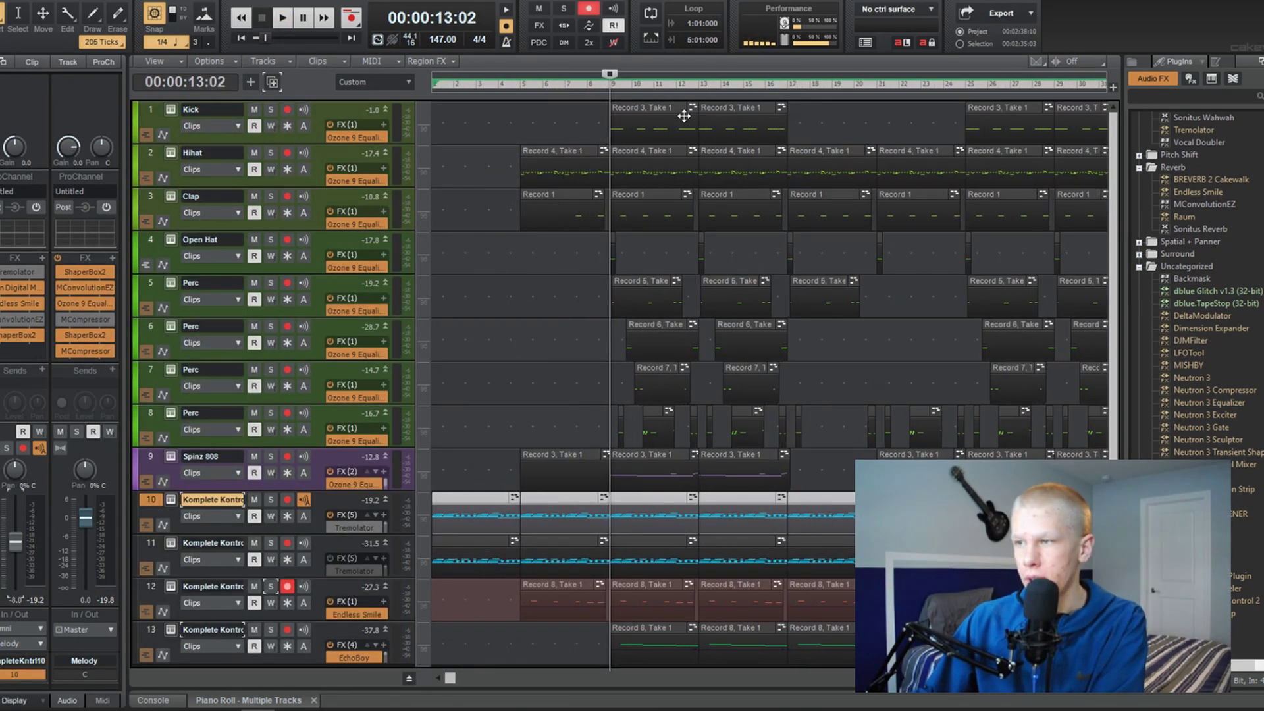
key(space)
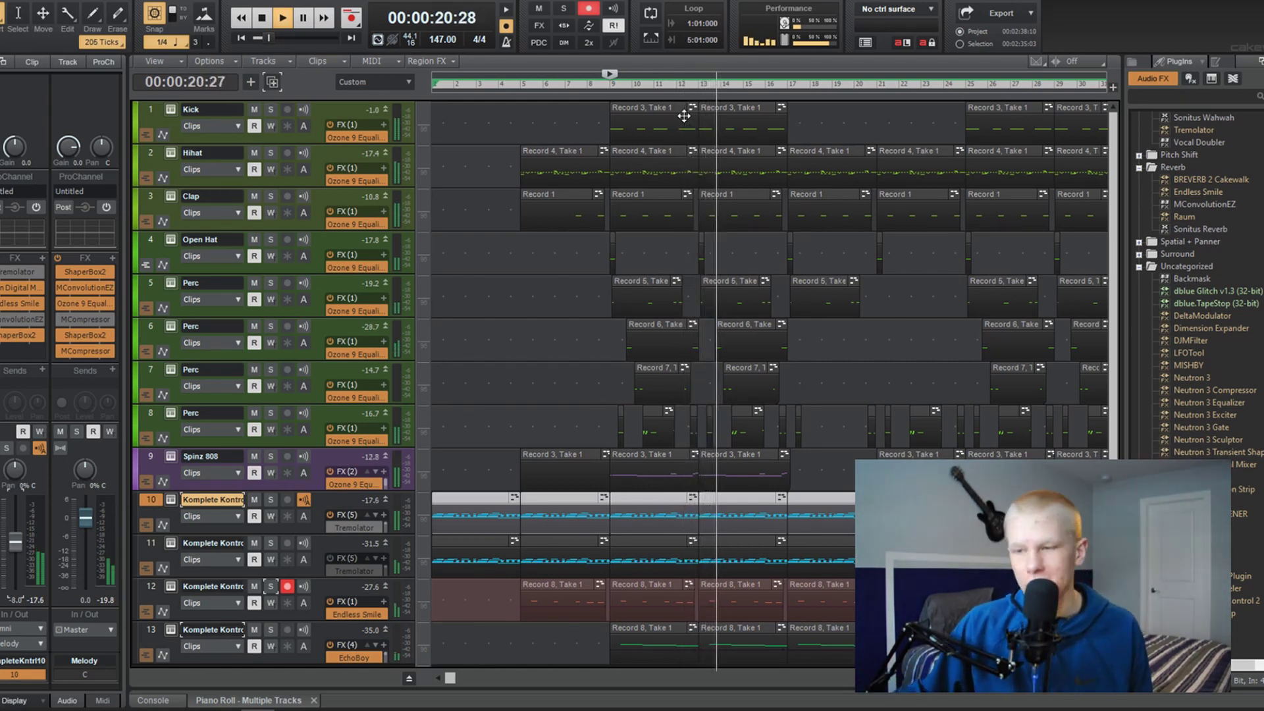
key(space)
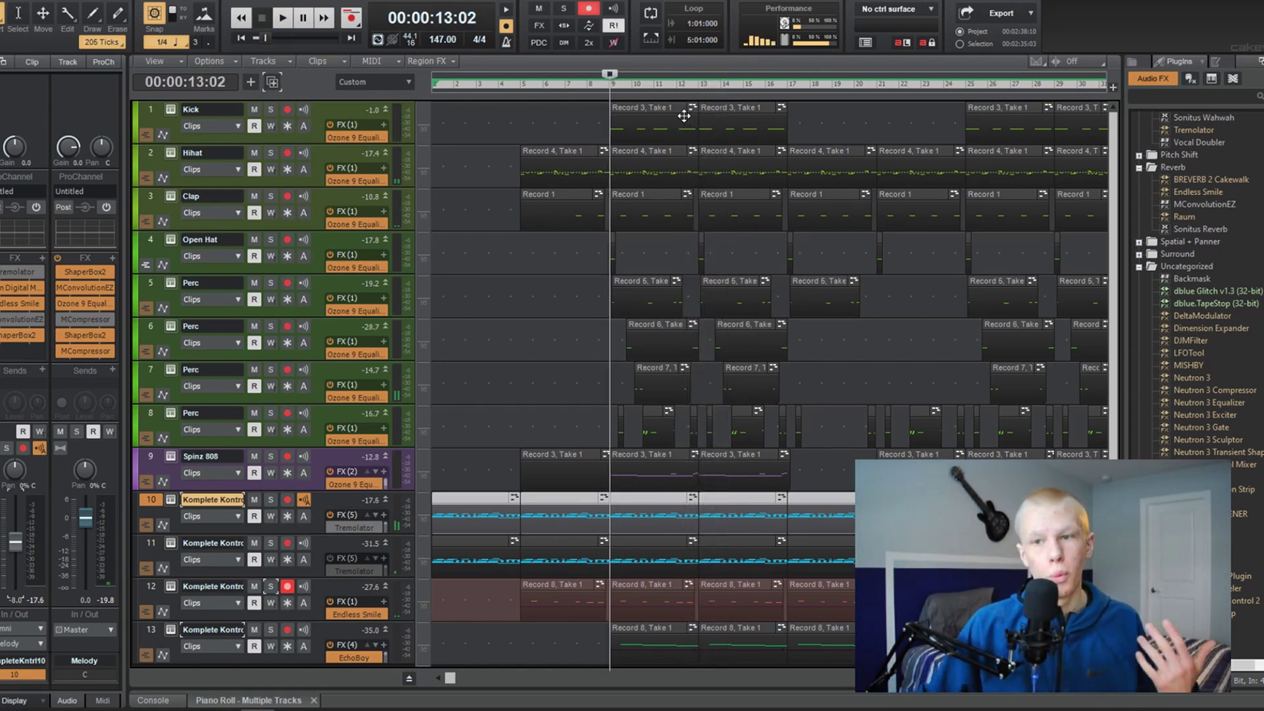